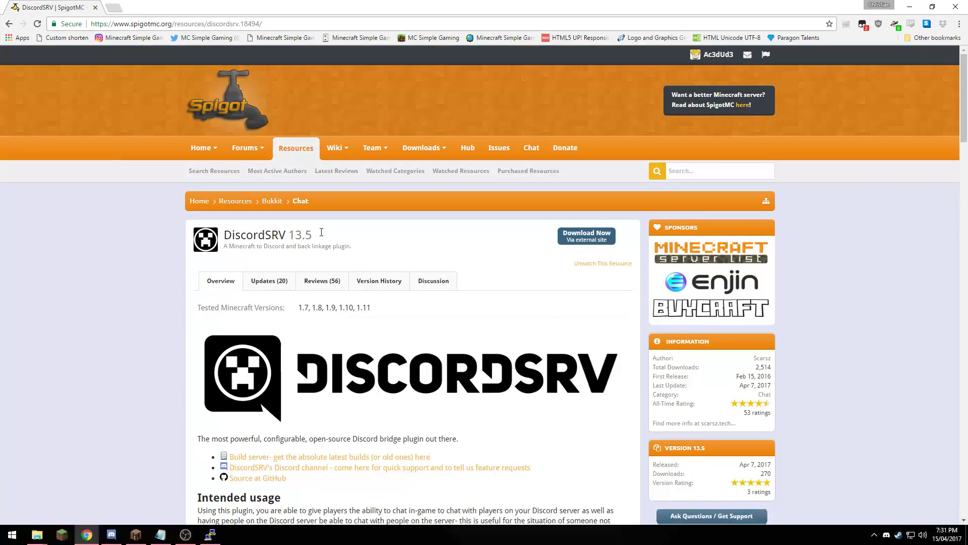
- Scroll the DiscordSRV page to its Install steps, highlighting version 13.5 and the Java 8 requirement
left_click_drag(313, 235, 288, 237)
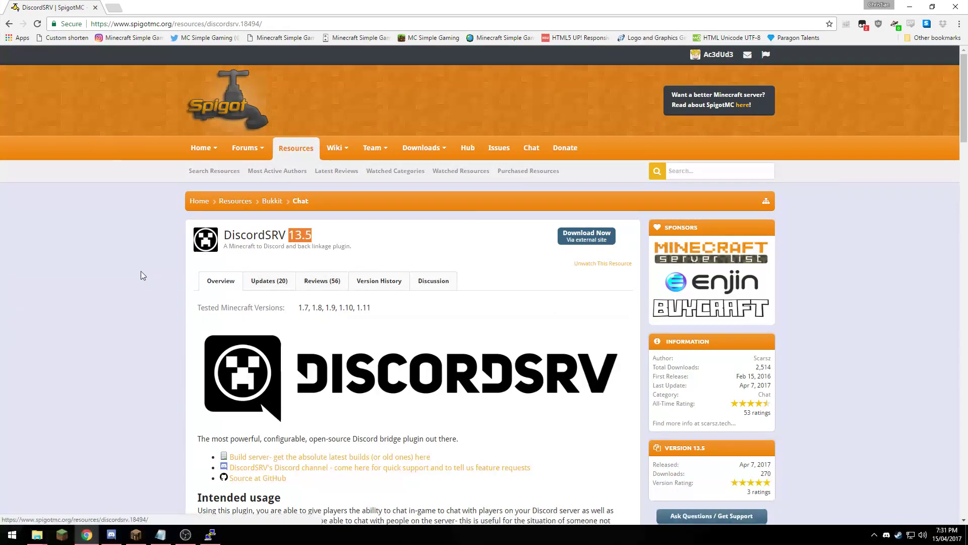
scroll(118, 267, "down", 3)
scroll(118, 267, "down", 2)
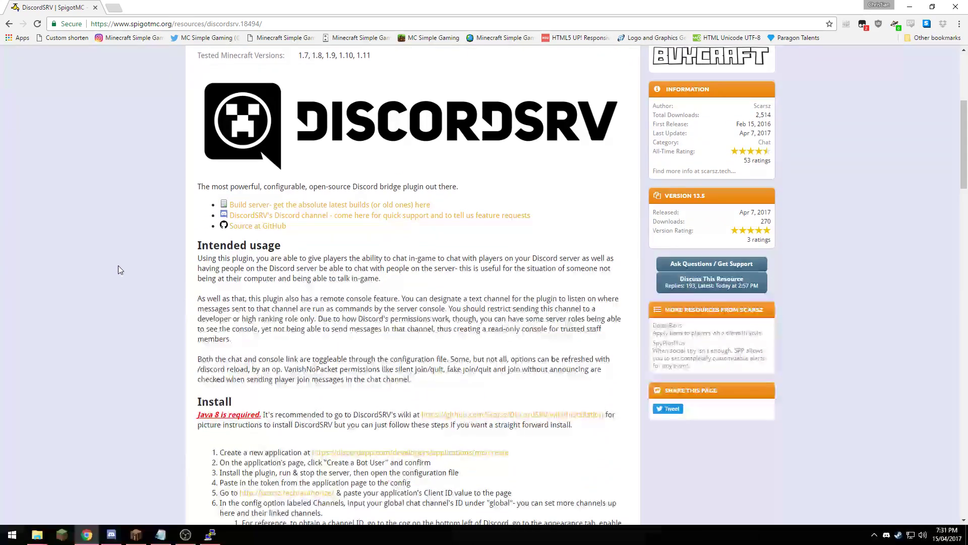
scroll(119, 270, "down", 2)
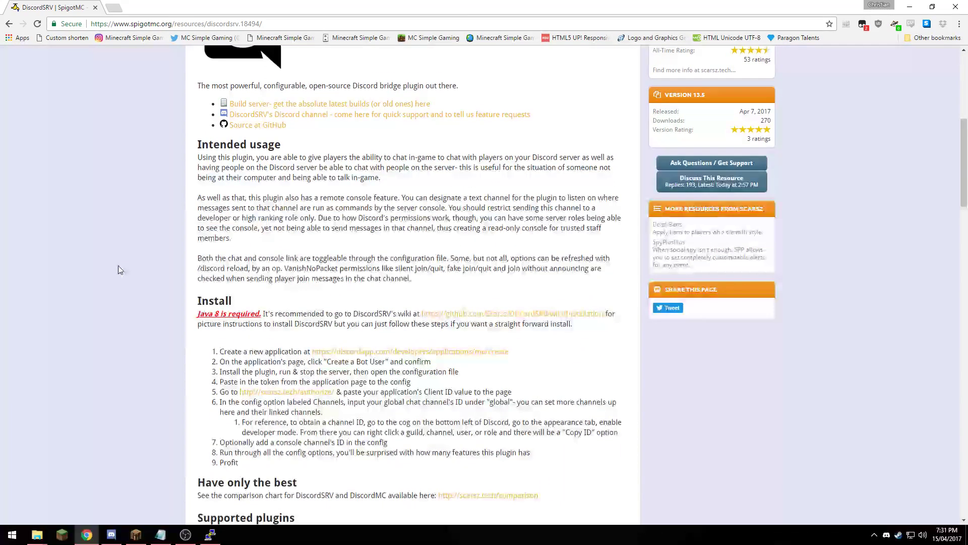
left_click_drag(206, 316, 262, 317)
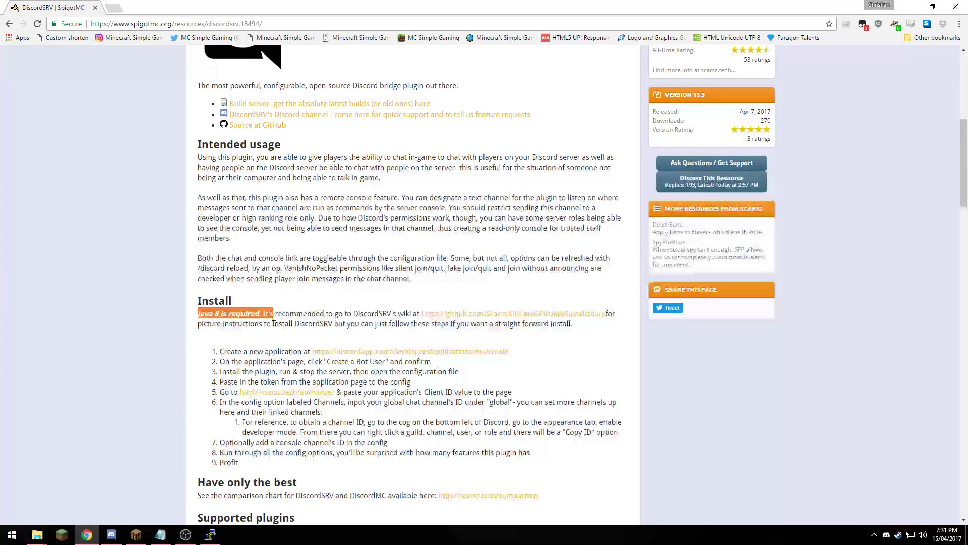
left_click(264, 316)
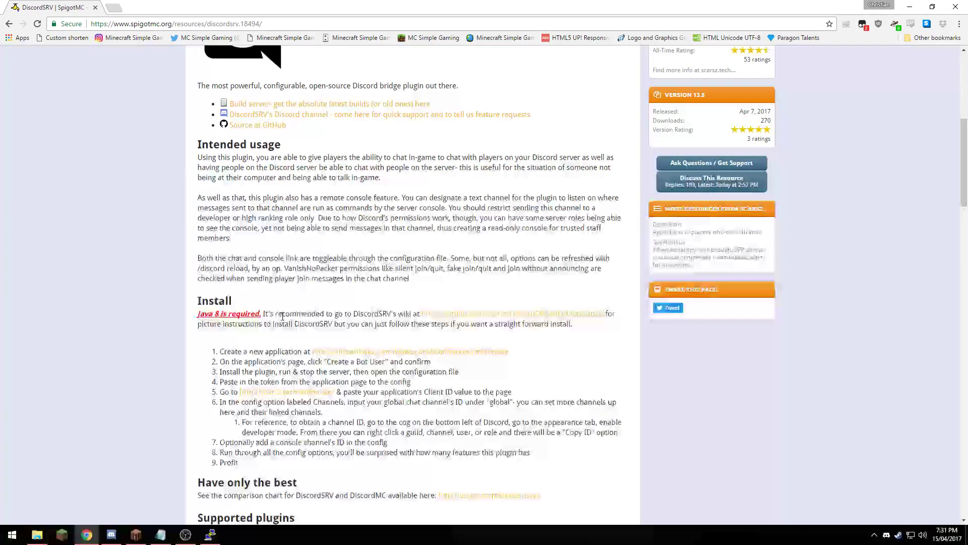
scroll(283, 315, "down", 8)
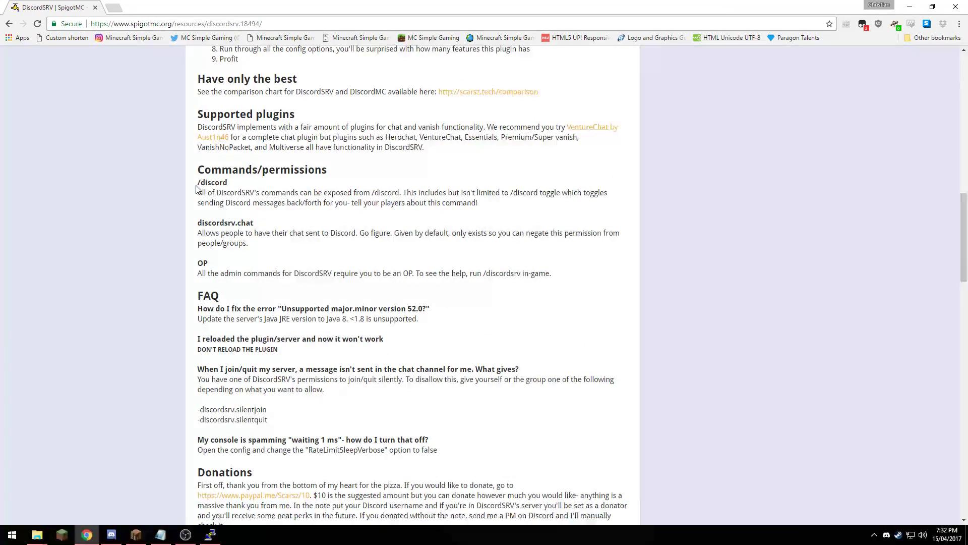
left_click_drag(196, 185, 246, 184)
scroll(216, 221, "down", 4)
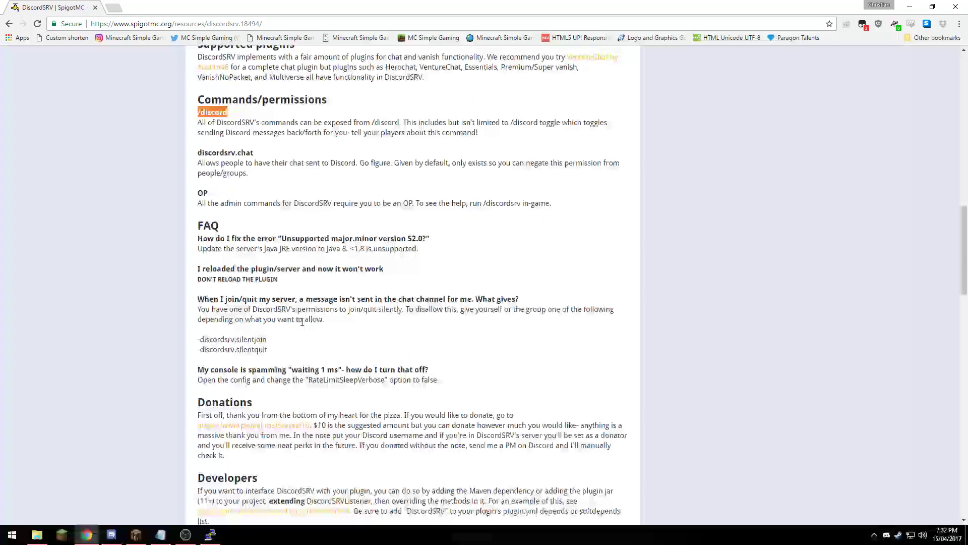
left_click_drag(187, 207, 303, 223)
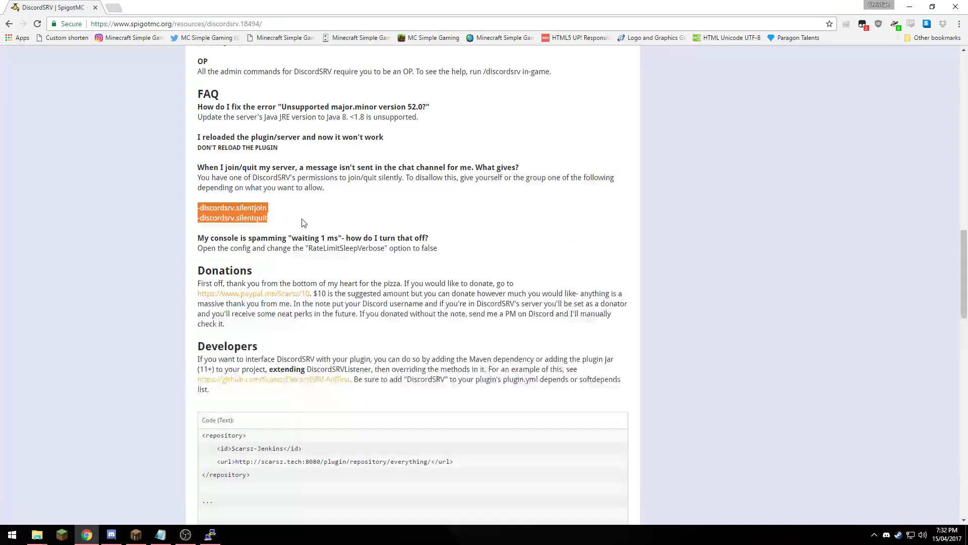
left_click(304, 223)
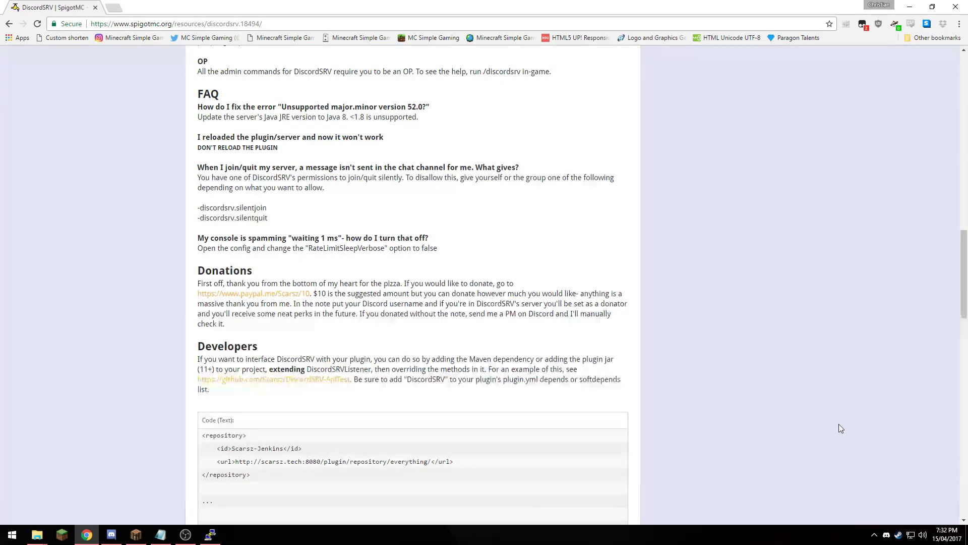
scroll(839, 426, "up", 15)
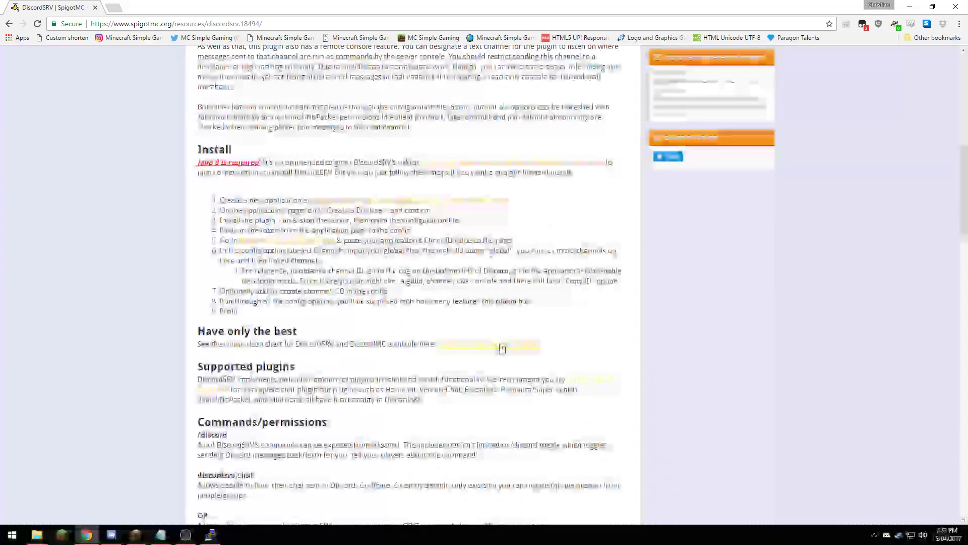
left_click(501, 347)
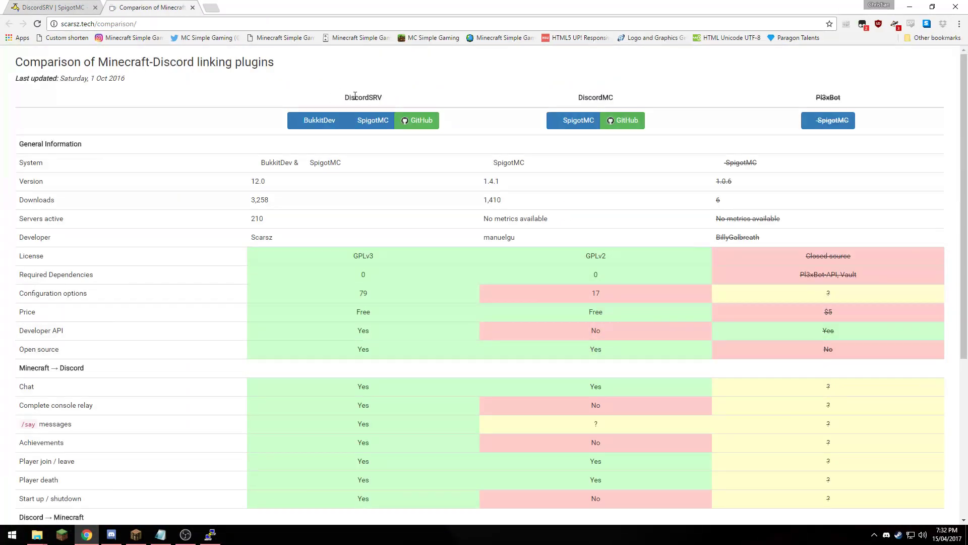
left_click_drag(393, 100, 338, 100)
left_click_drag(623, 100, 549, 97)
key("ctrl+a")
left_click(880, 99)
scroll(454, 231, "down", 4)
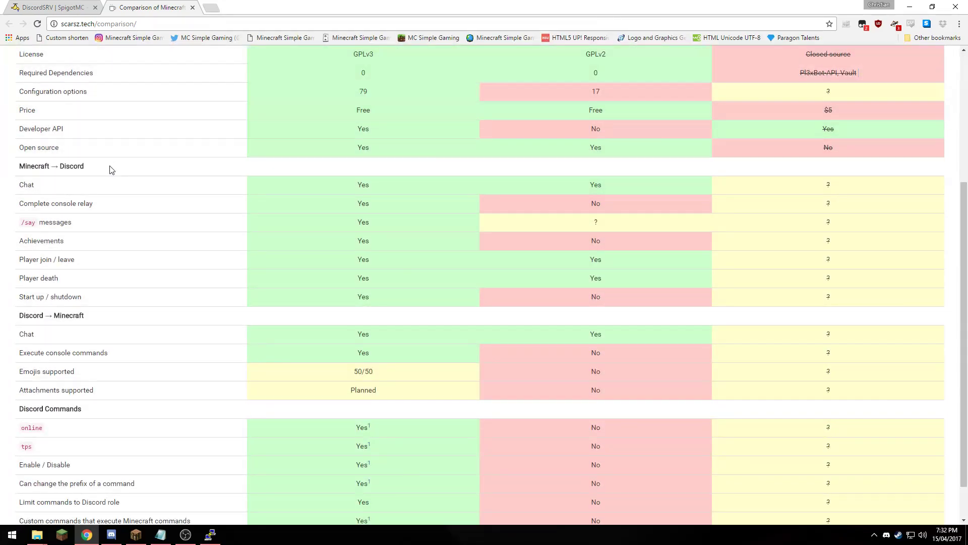
scroll(111, 170, "down", 1)
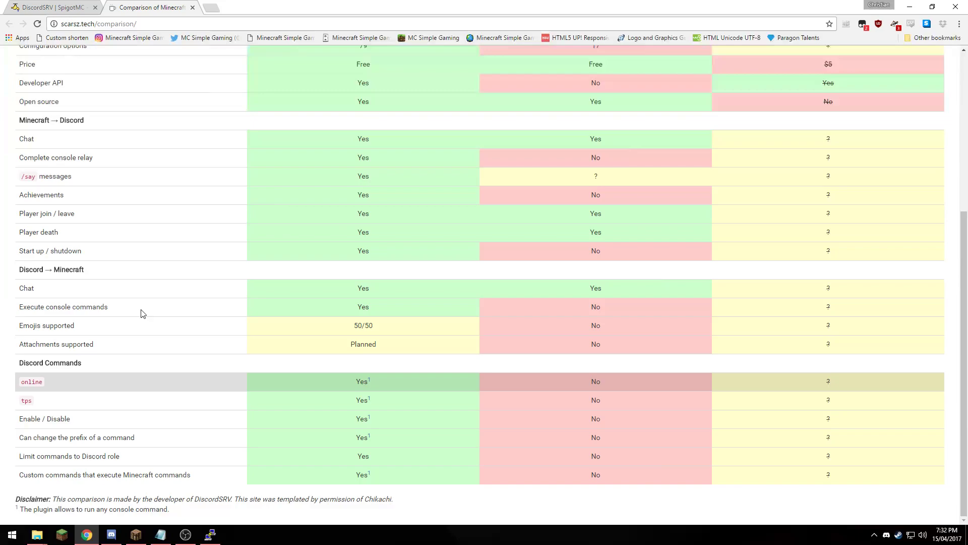
scroll(249, 216, "up", 5)
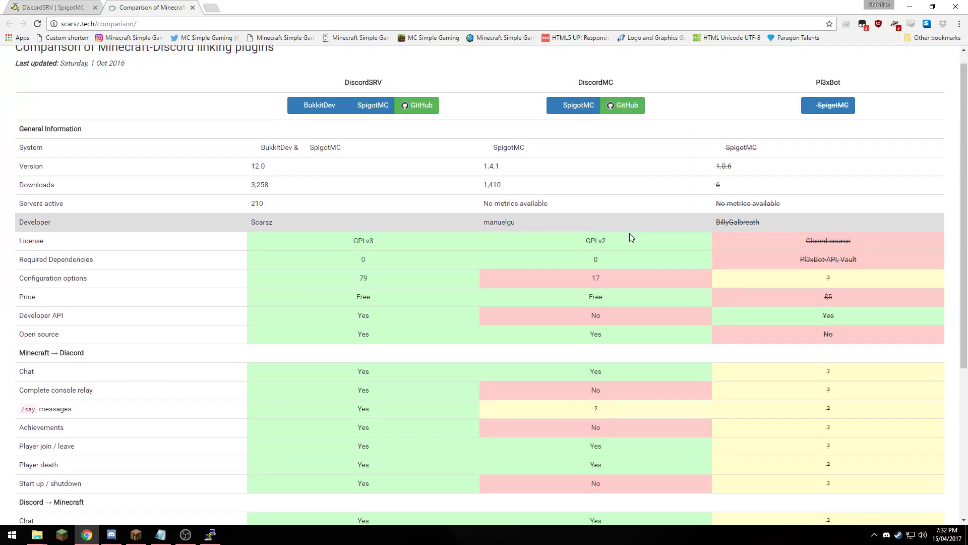
scroll(629, 233, "down", 5)
scroll(727, 394, "up", 5)
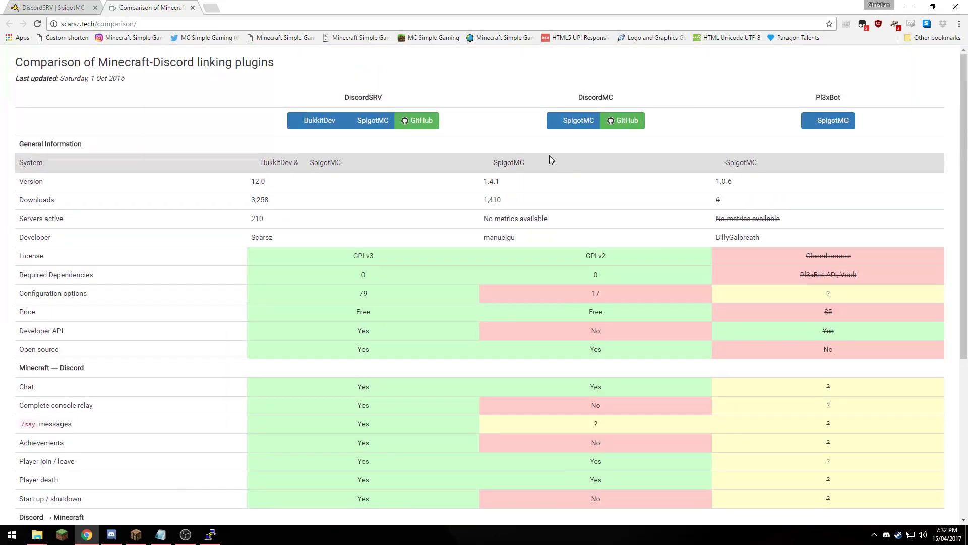
- Send the test message 'tfhsdghgfhfgh' from Minecraft chat for relay into #staff-bot
left_click(192, 7)
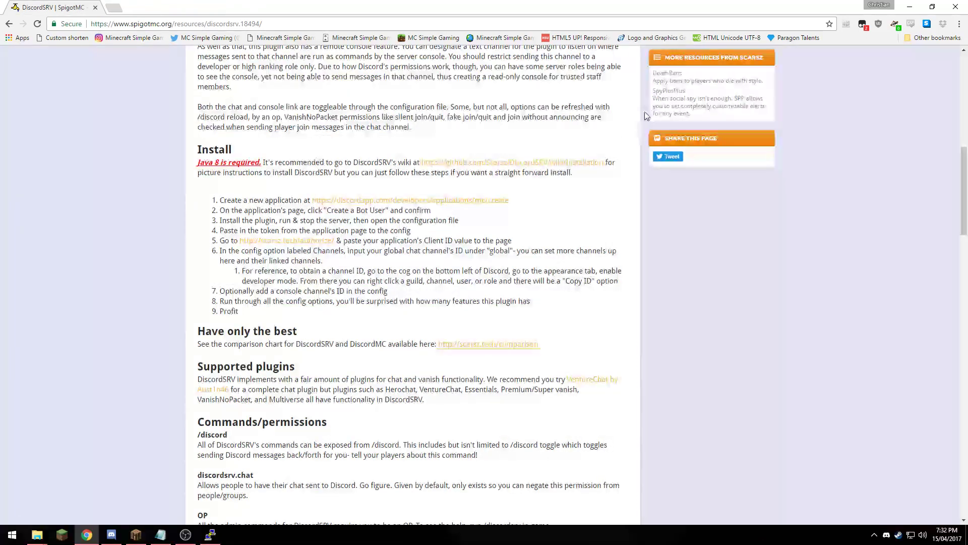
left_click(909, 7)
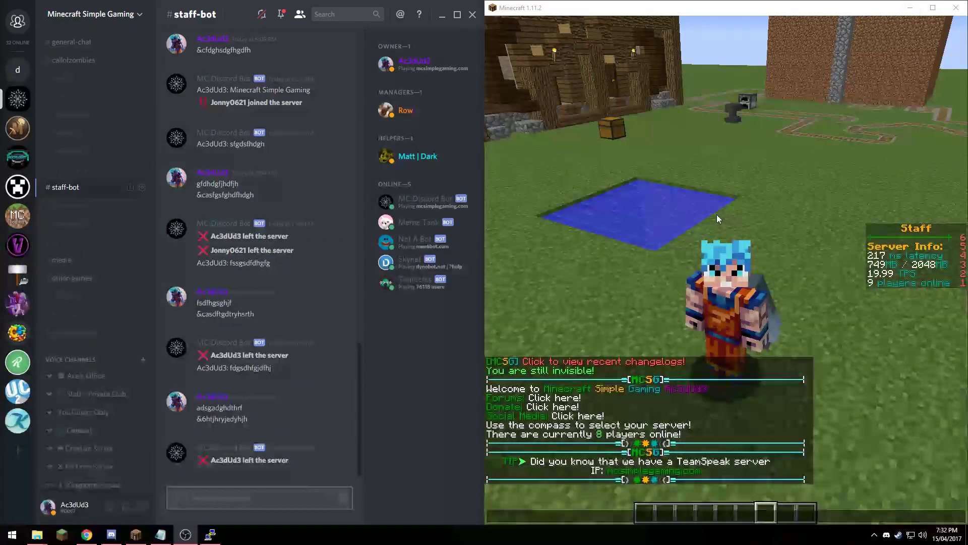
left_click(604, 191)
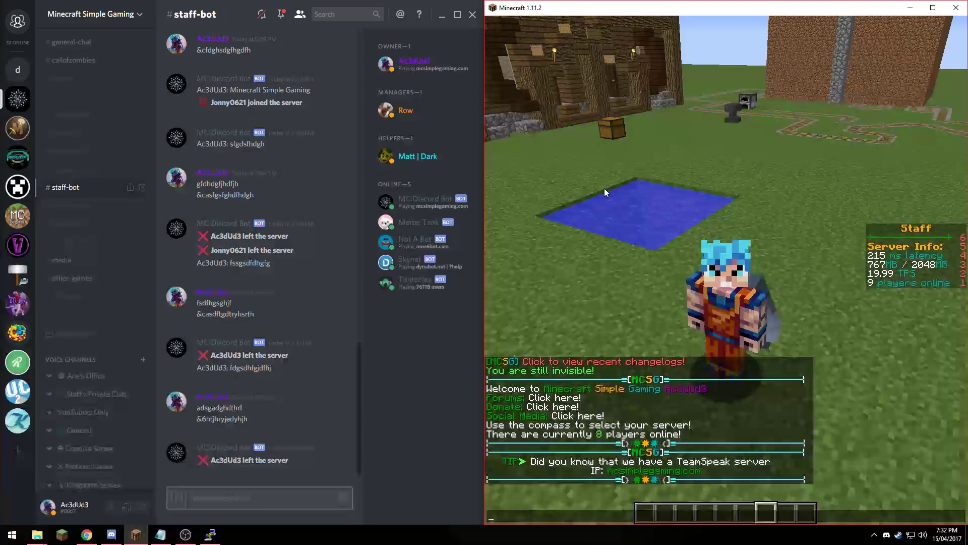
key("Escape")
type("tfhsdghgfhfgh")
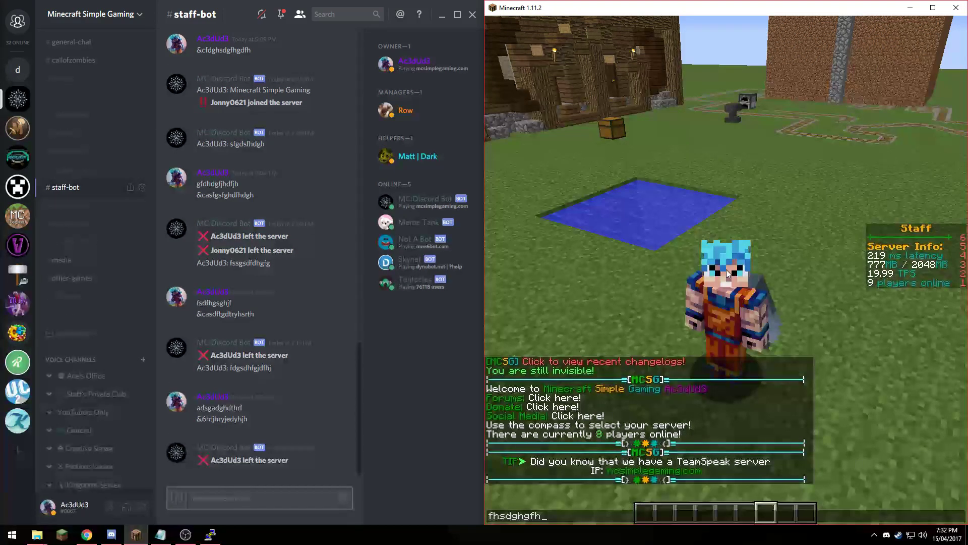
key("Return")
key("t")
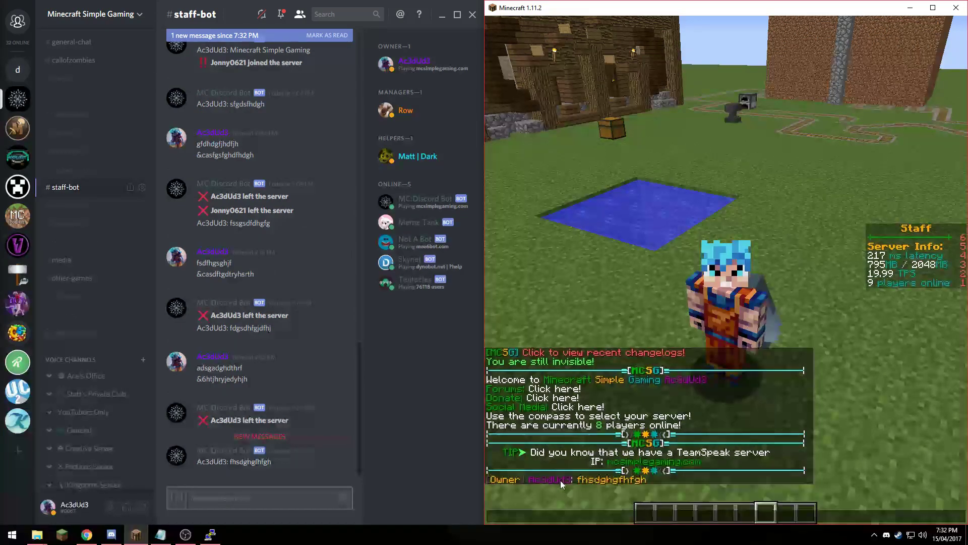
- Send test messages 'sdfgsfhsfhj' and colour-coded '&2fgsdfghdghfdf' from Discord
mouse_move(525, 481)
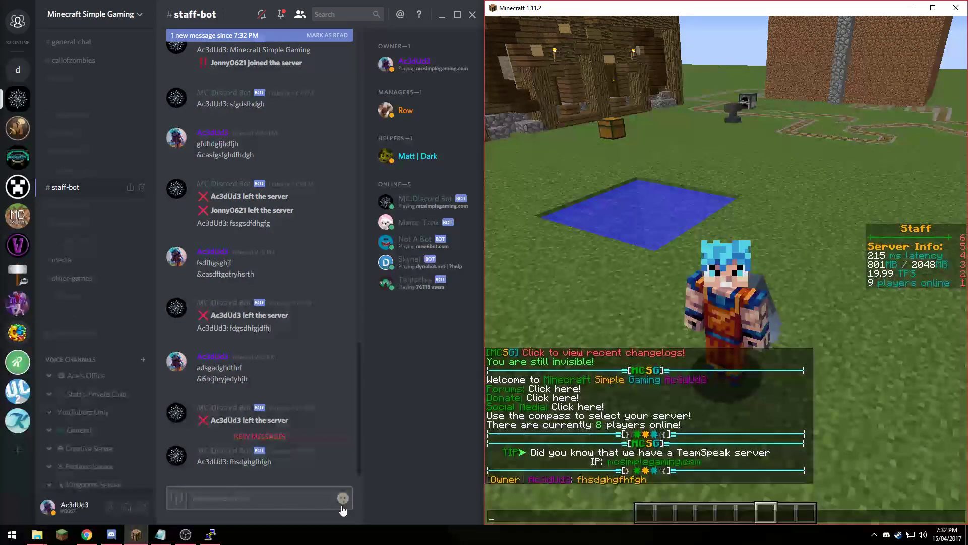
left_click(240, 480)
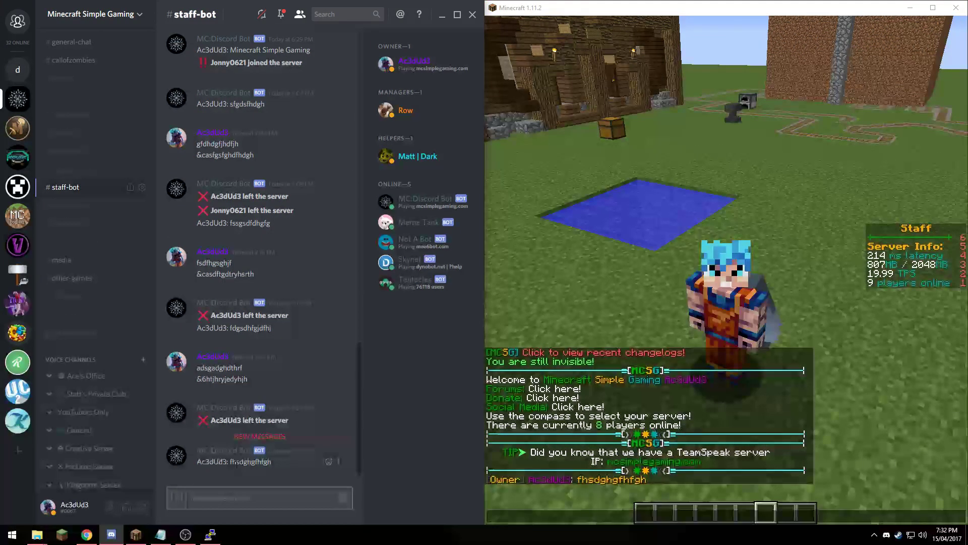
type("sdfgsfhsfhj")
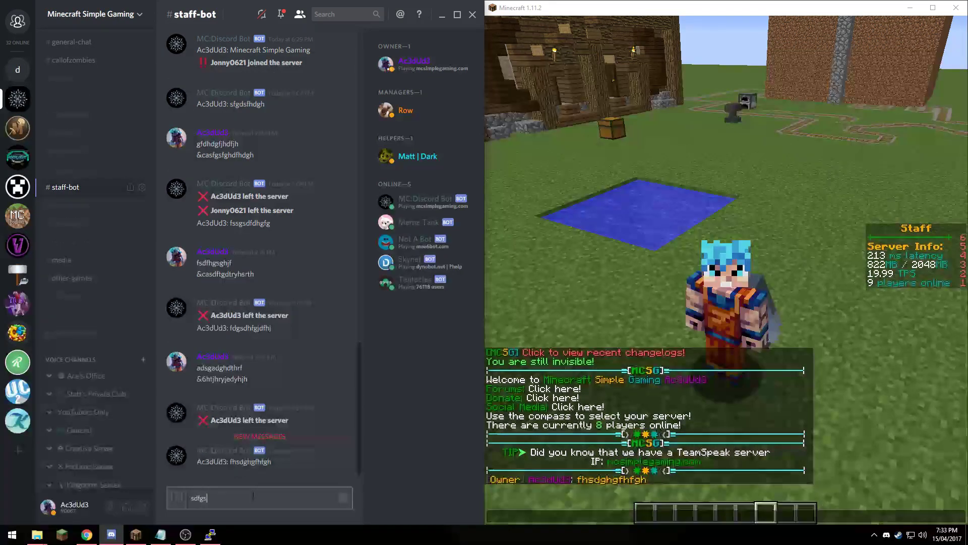
key("Return")
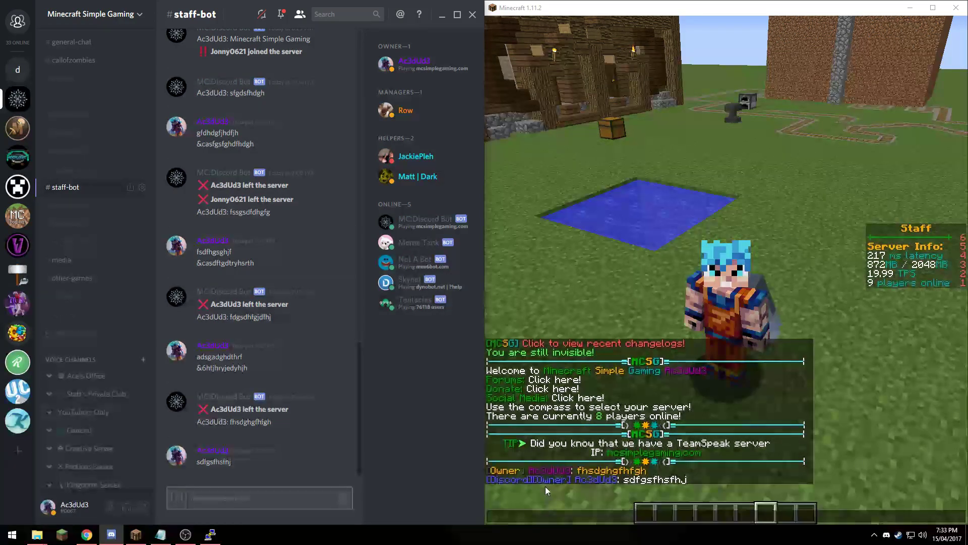
type("&")
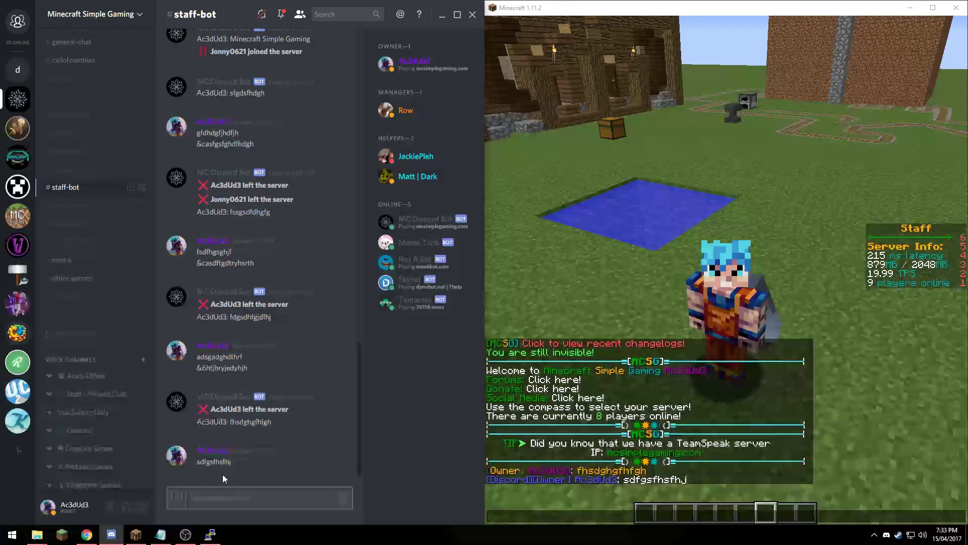
type("2fgsdfghdghfdf")
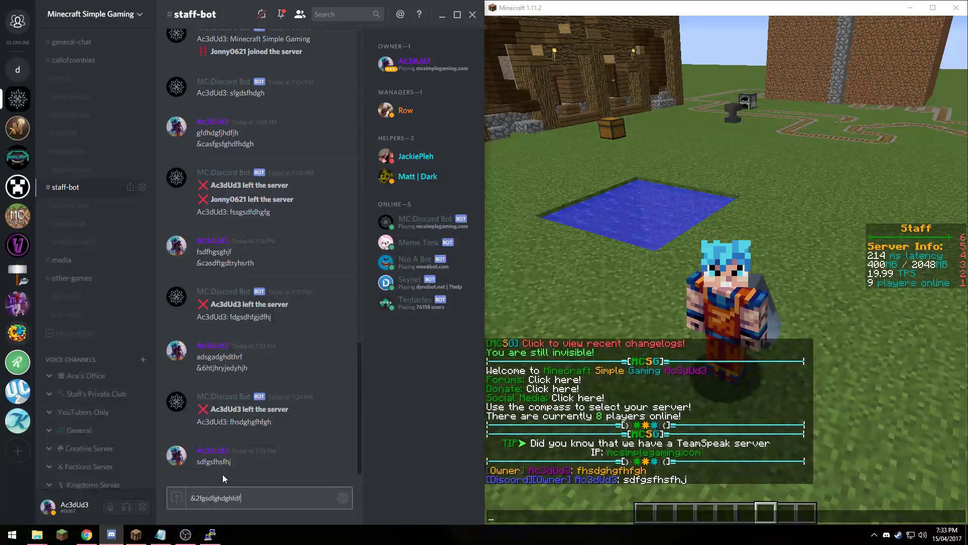
key("Return")
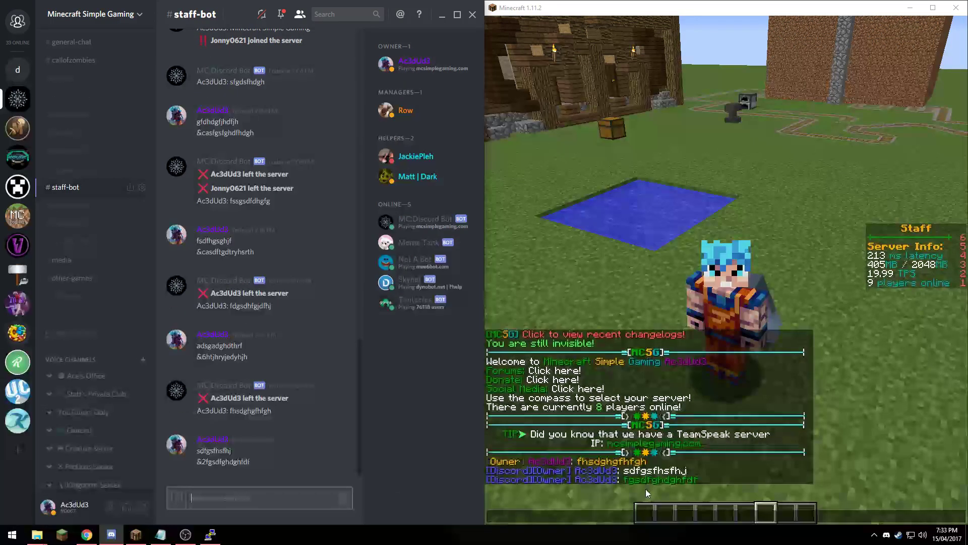
- Return to the Minecraft window and close the in-game chat
left_click(655, 487)
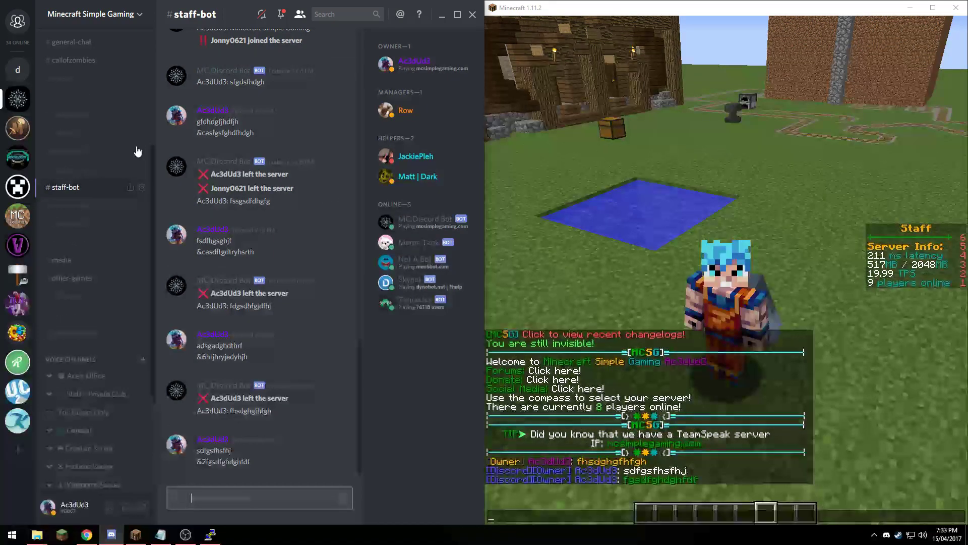
left_click(812, 110)
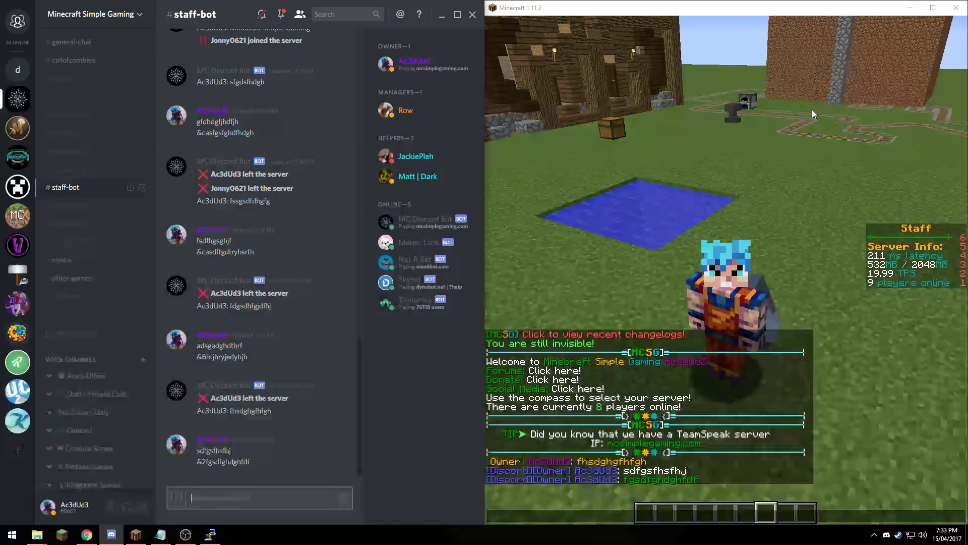
key("Escape")
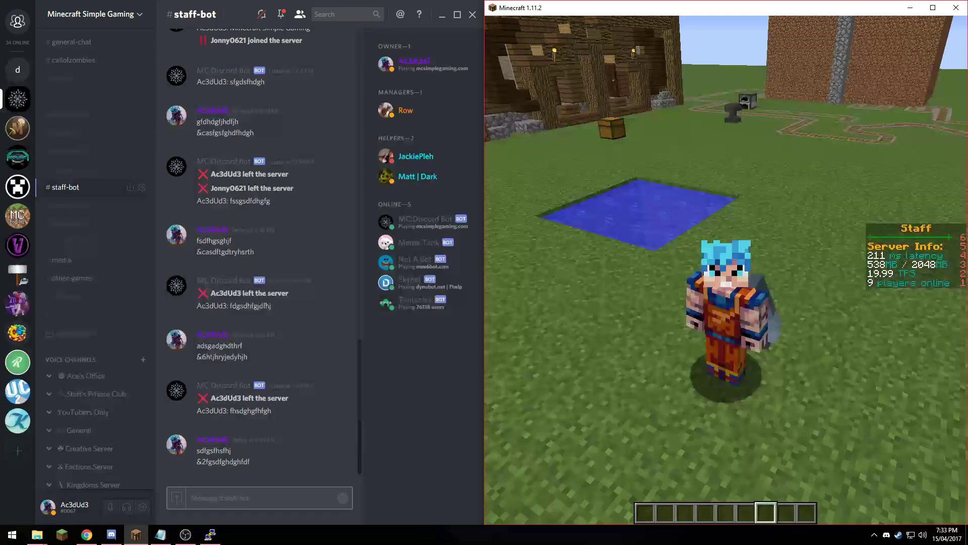
- Disconnect from the server via the game menu and return to the Multiplayer server list
key("Escape")
left_click(713, 260)
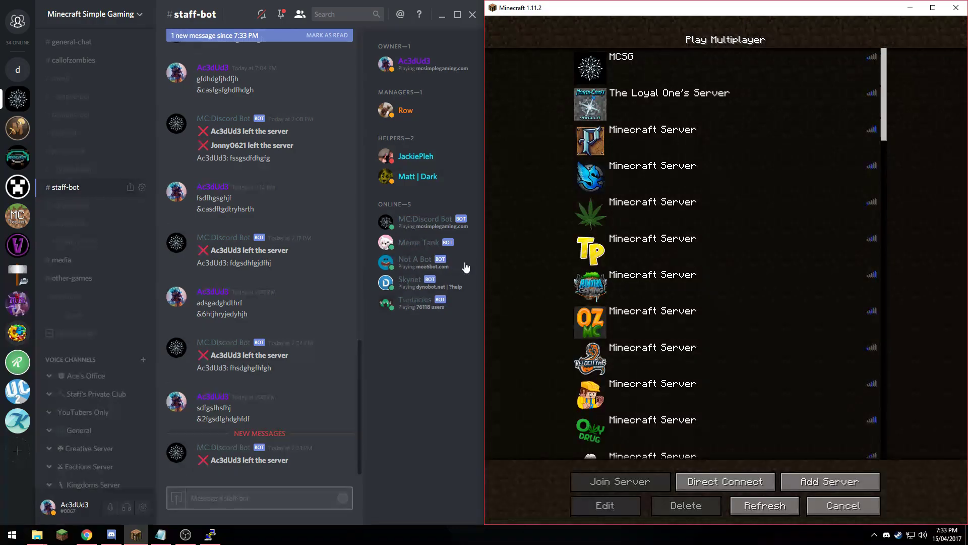
left_click(87, 534)
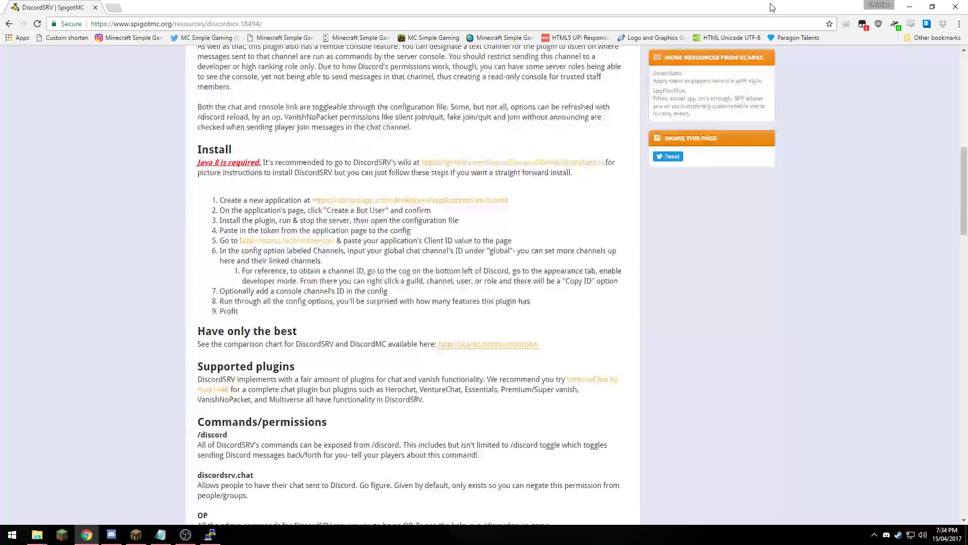
- Place the DiscordSRV guide on the left half and Discord's app creation page on the right
left_click_drag(580, 7, 3, 154)
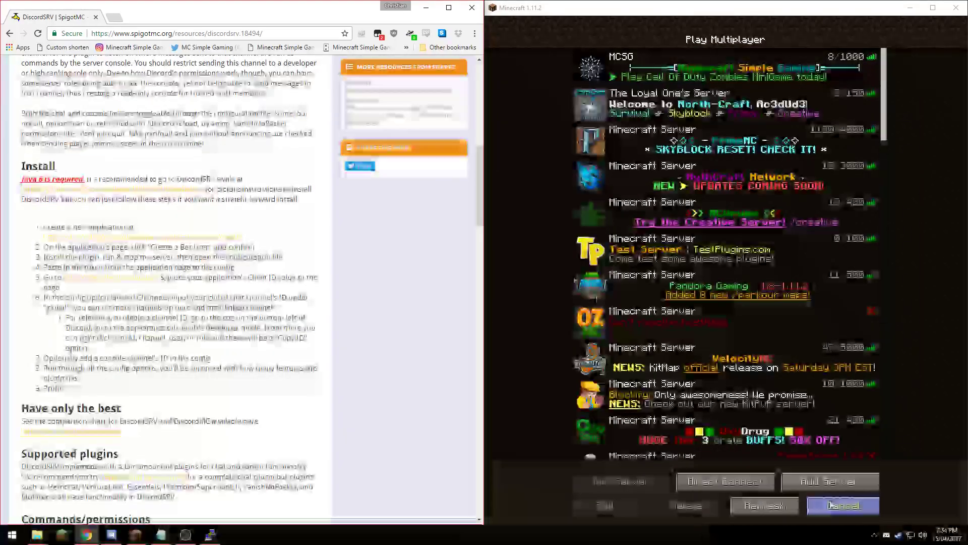
left_click(725, 481)
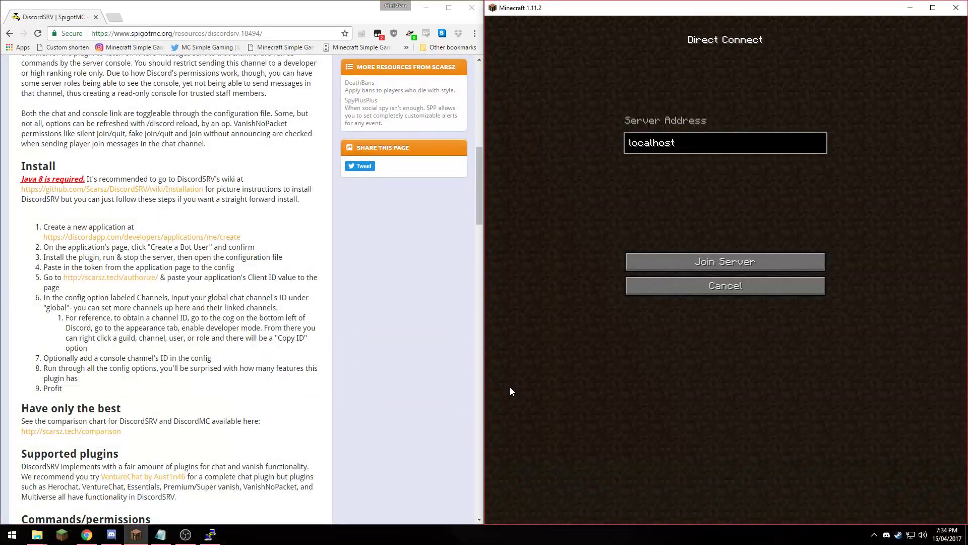
left_click(83, 237)
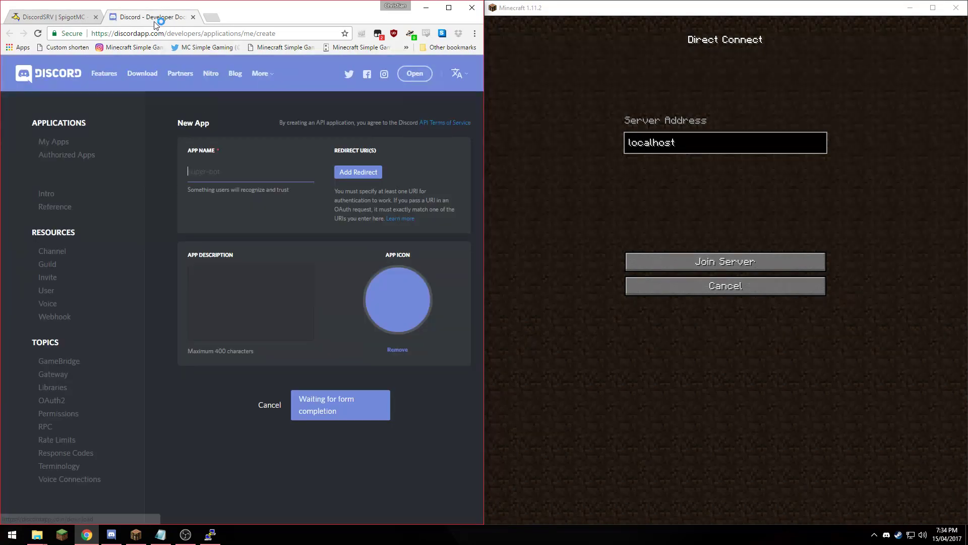
left_click_drag(151, 17, 964, 241)
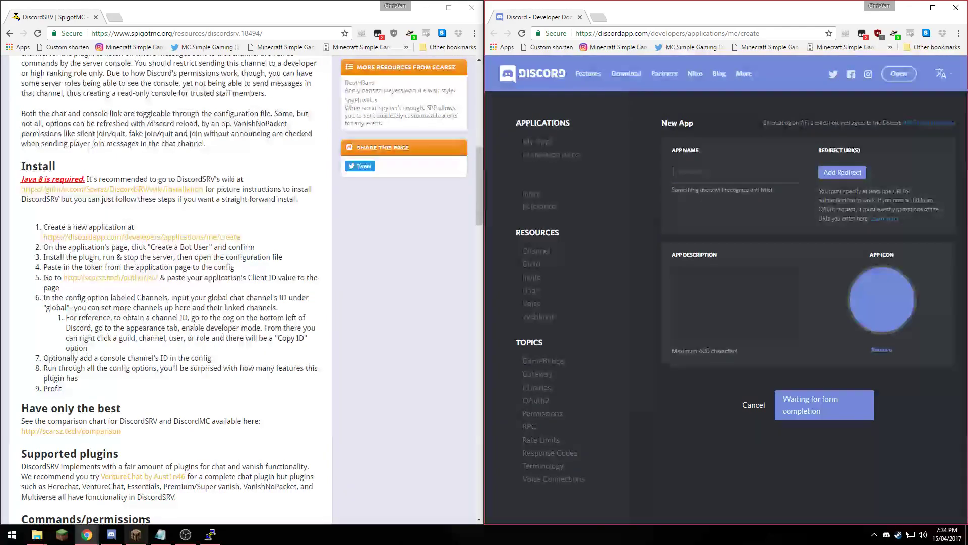
left_click(111, 534)
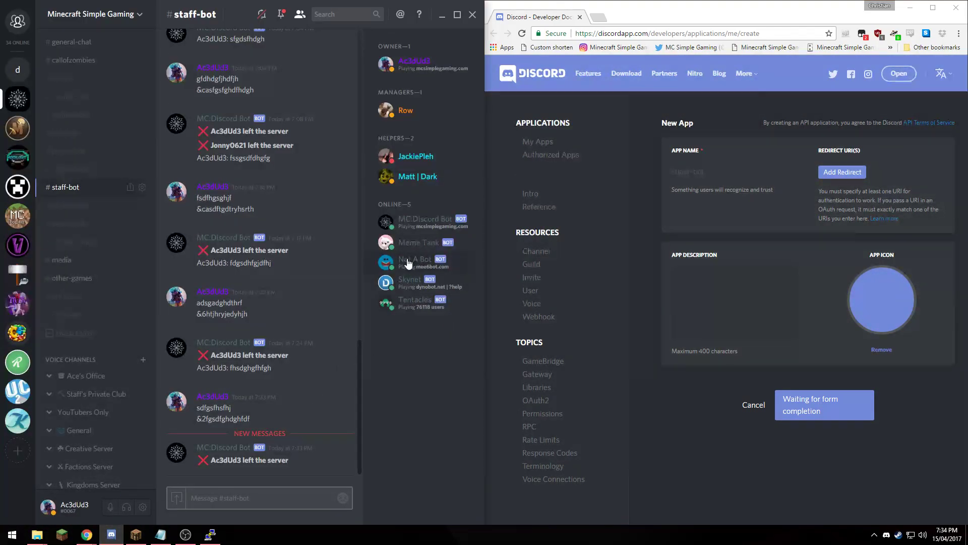
- Create a new application named 'super' with the description 'super'
left_click(751, 178)
type("supe")
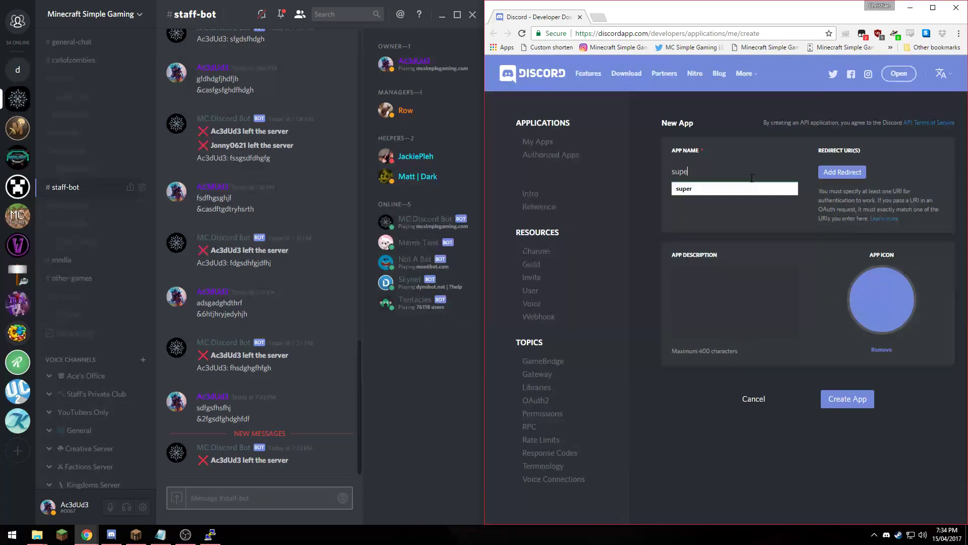
type("r")
left_click(754, 189)
left_click(731, 295)
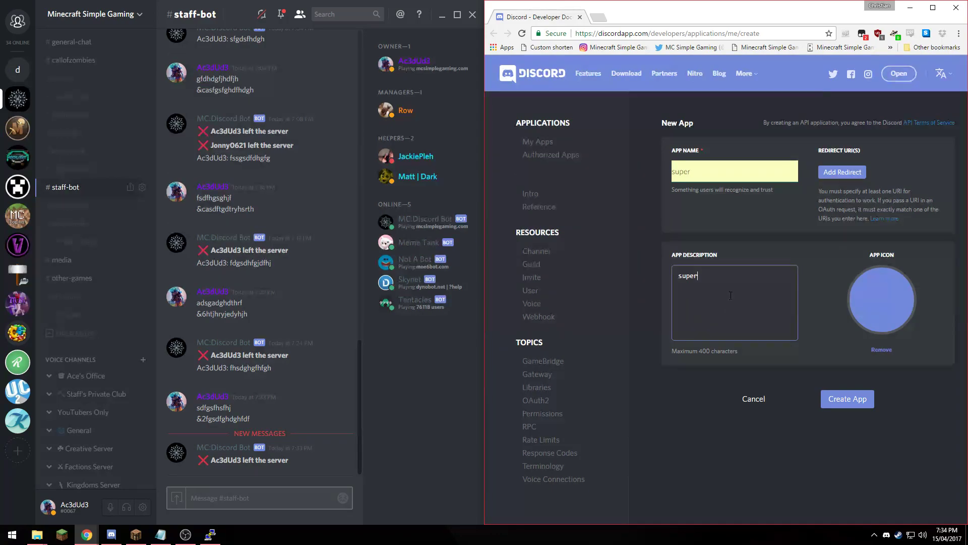
left_click(829, 398)
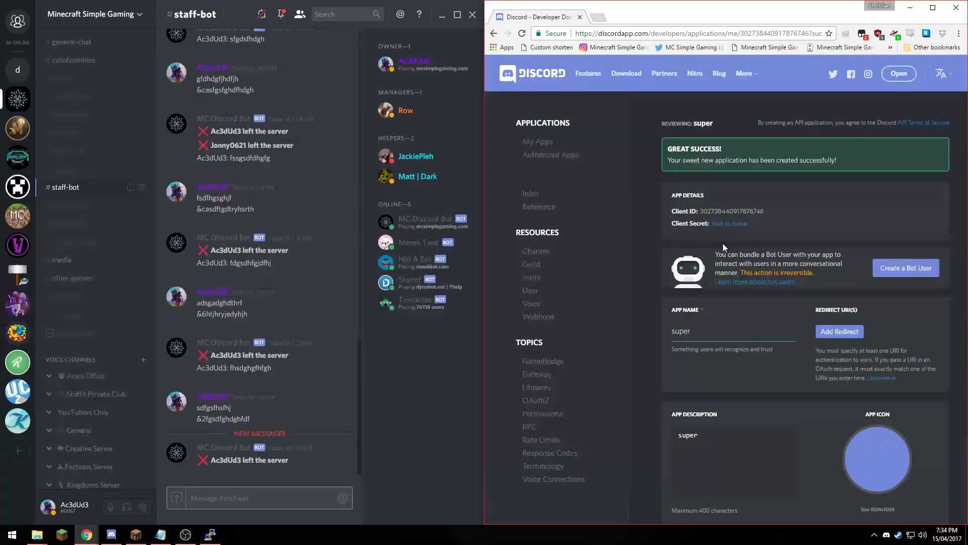
- Add a bot user to the 'super' app, reveal its token, and switch to the plugins folder
left_click(55, 484)
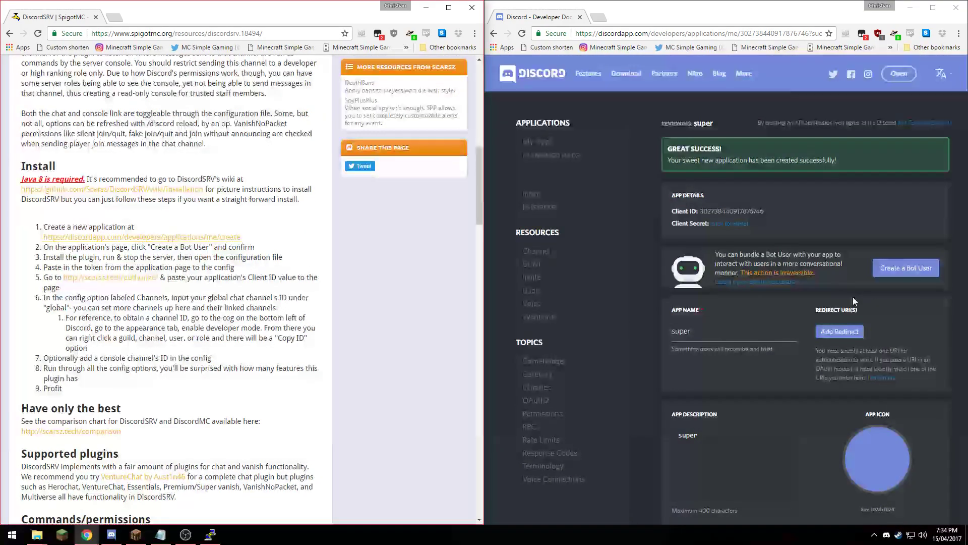
left_click(895, 270)
left_click(813, 322)
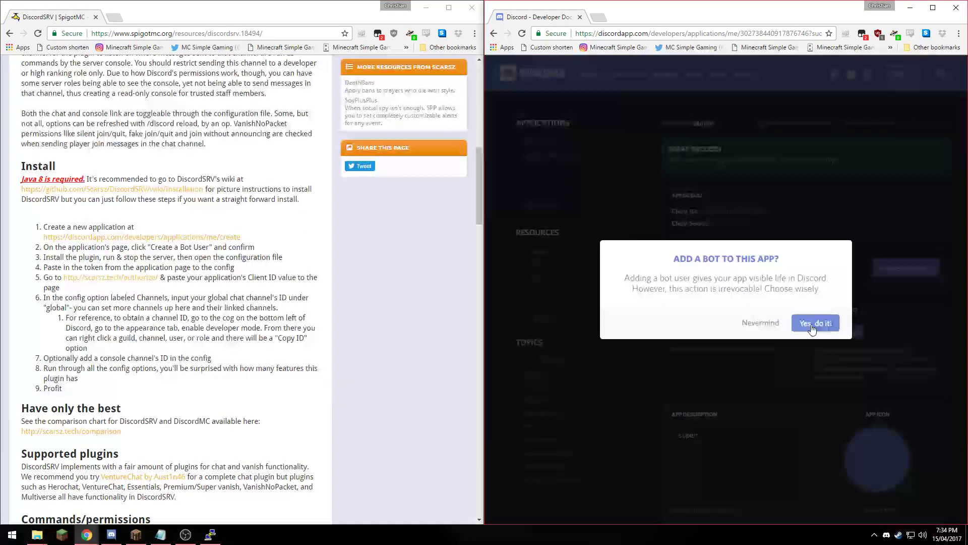
left_click(700, 290)
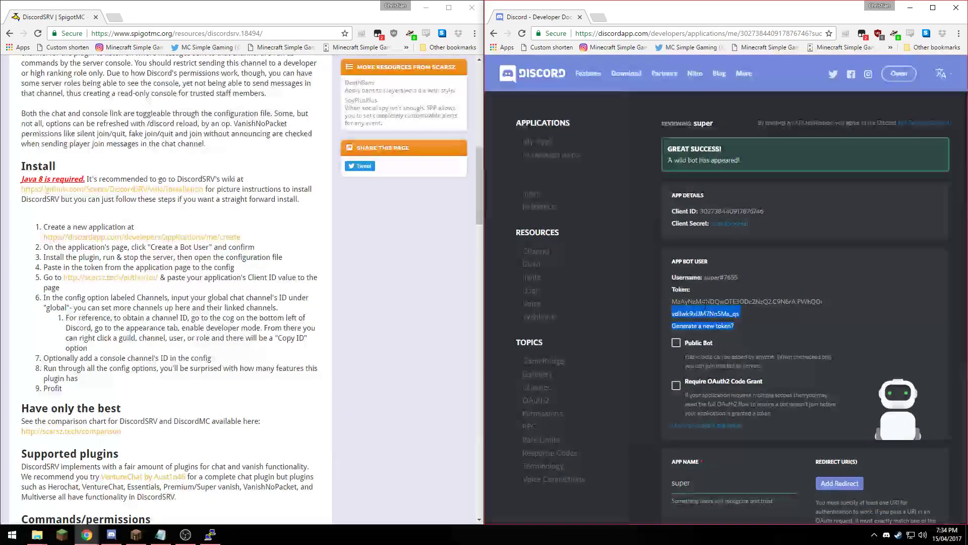
left_click_drag(672, 301, 747, 313)
left_click(759, 317)
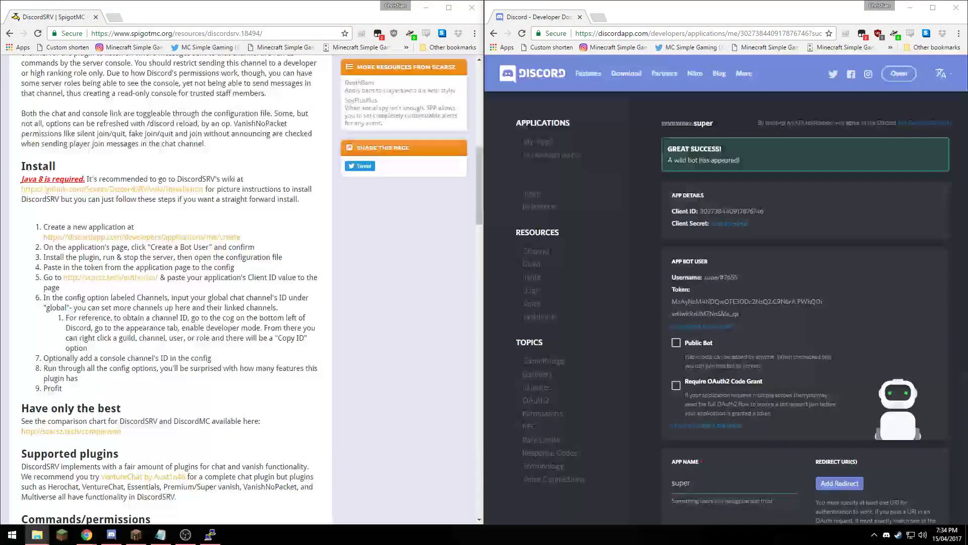
key("alt+Tab")
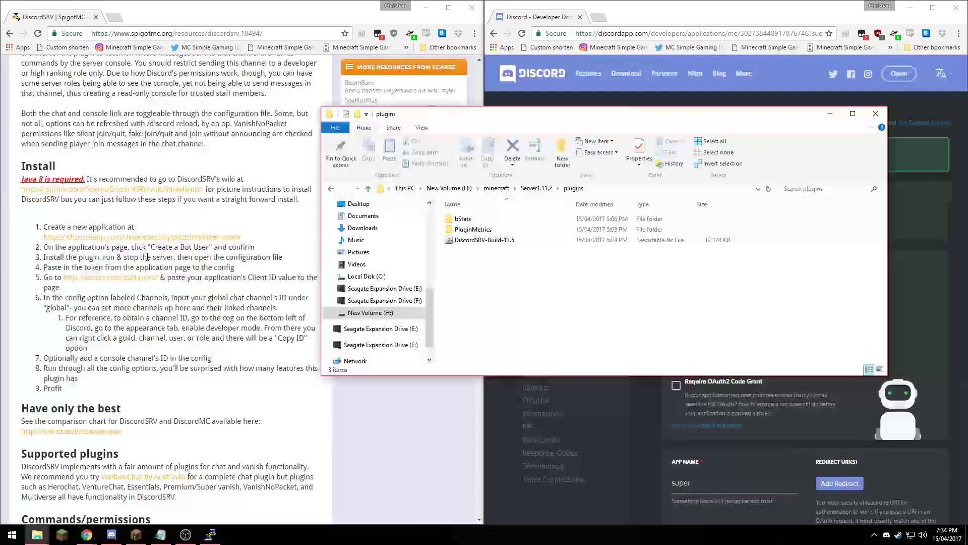
- Go up from plugins to Server1.11.2 and run the server's start batch file
left_click(492, 242)
left_click(532, 268)
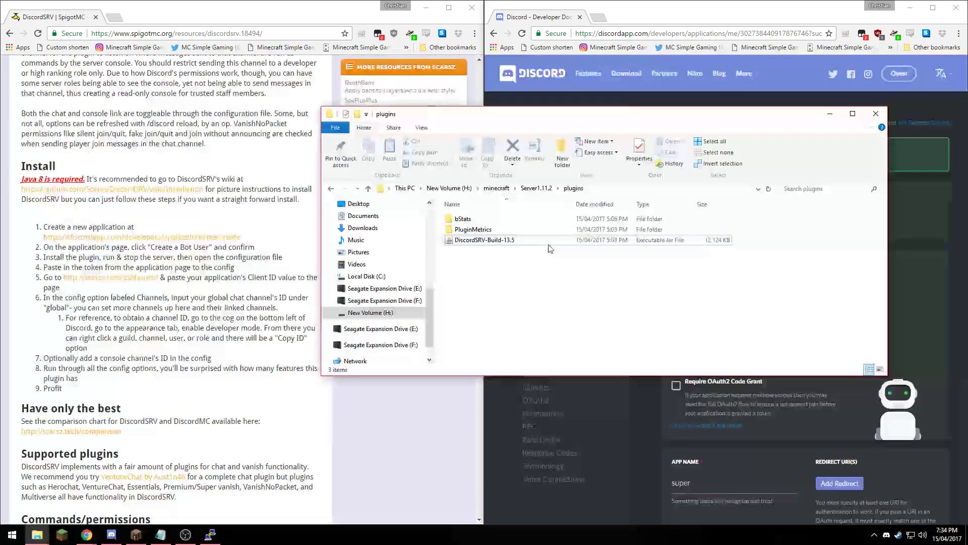
left_click(536, 188)
scroll(513, 316, "down", 3)
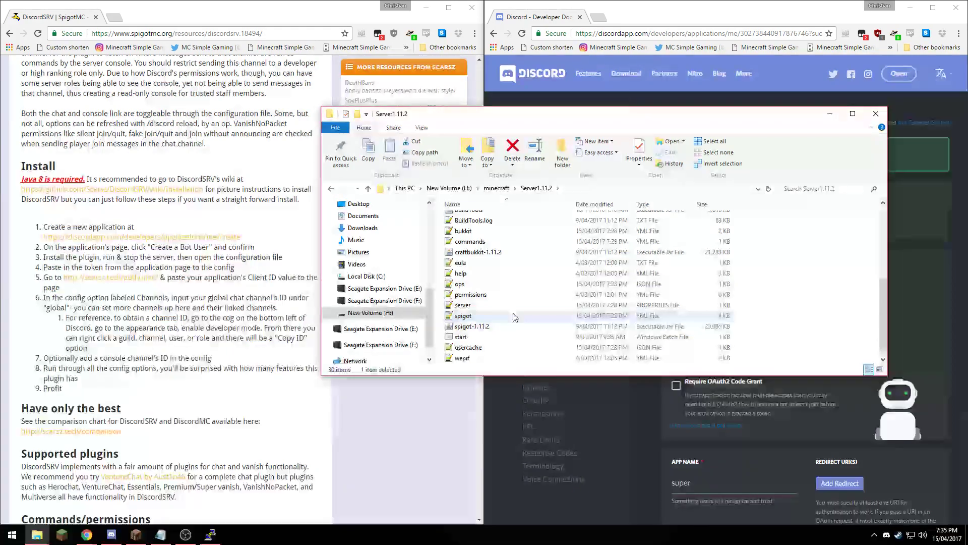
double_click(474, 337)
- Snap the server folder and developer page side by side and move the console right
left_click(822, 142)
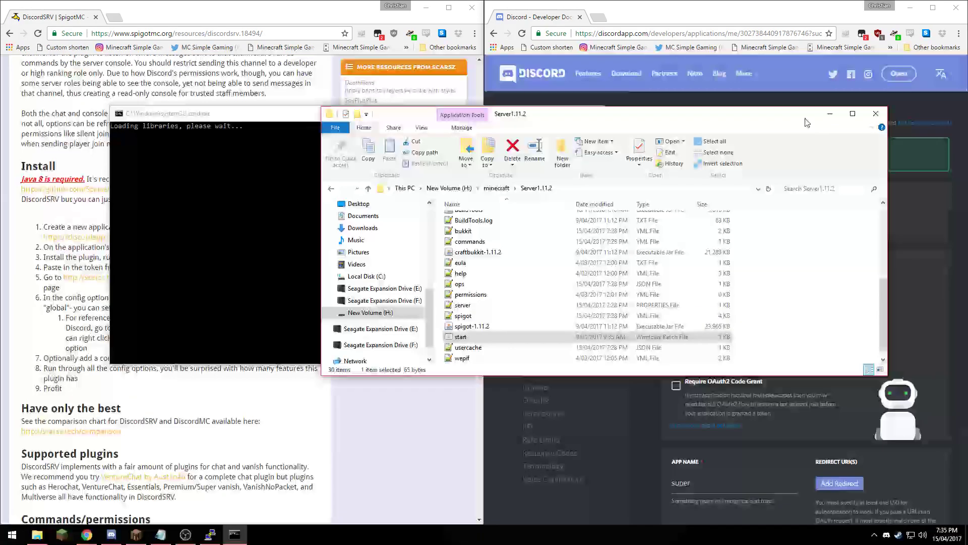
key("super+Left")
key("Right")
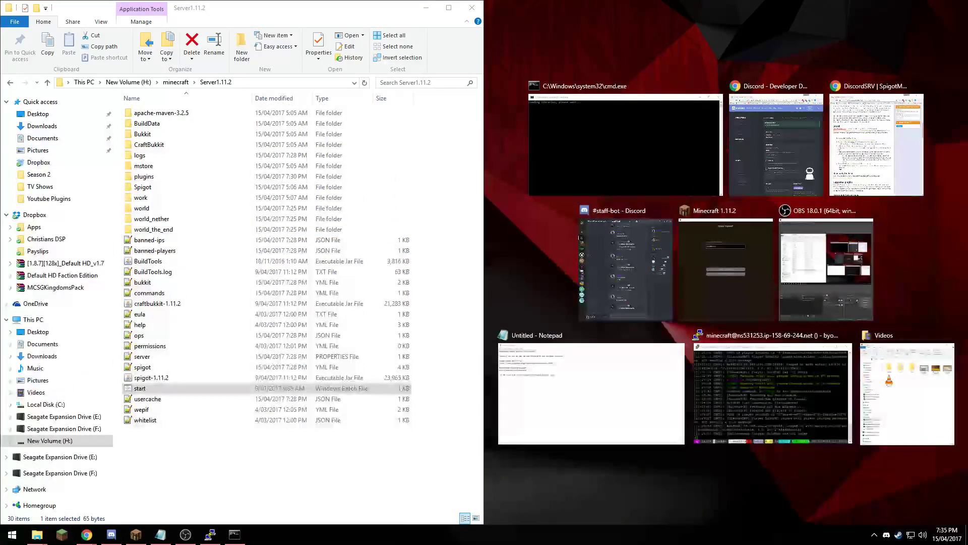
key("Return")
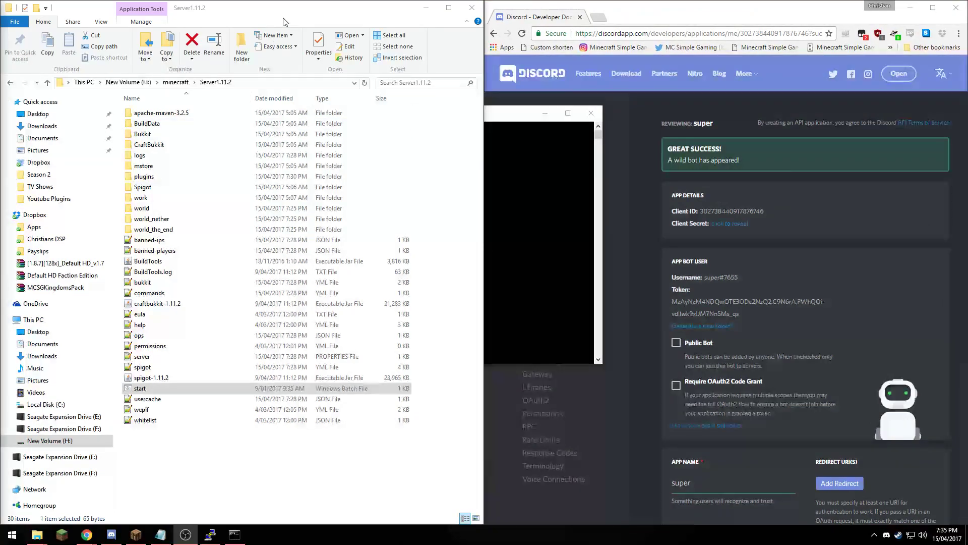
key("super+Down")
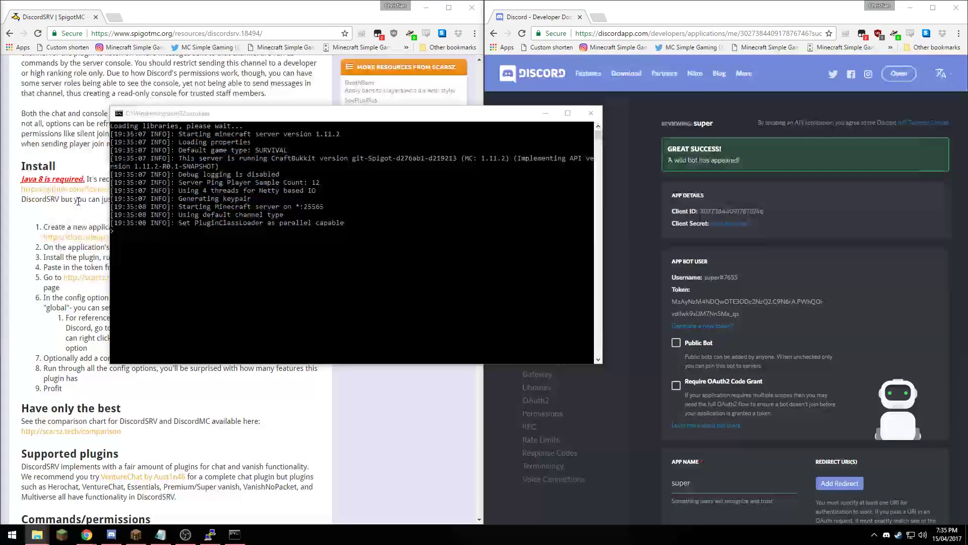
left_click_drag(455, 117, 766, 113)
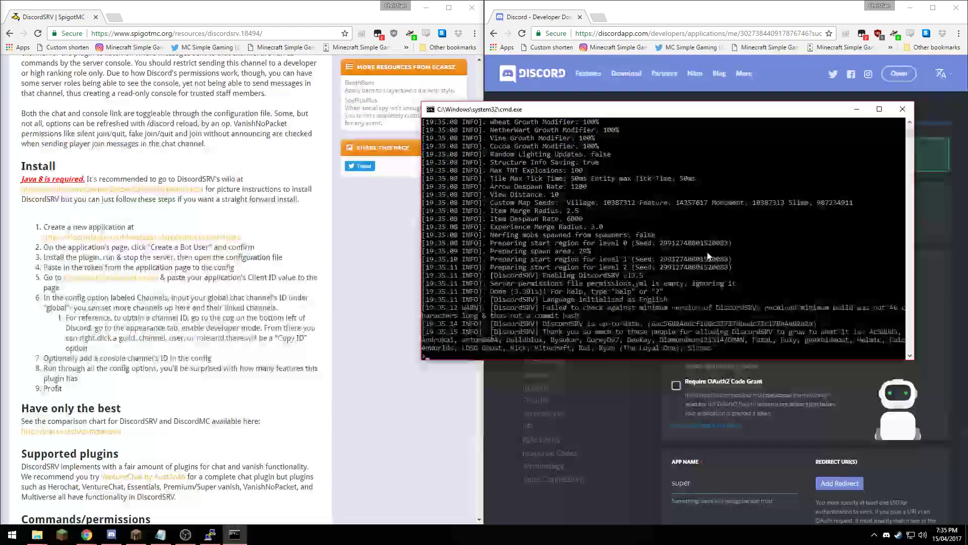
- Note the invalid-token error, stop the server with 'stop', and close the console
left_click(707, 252)
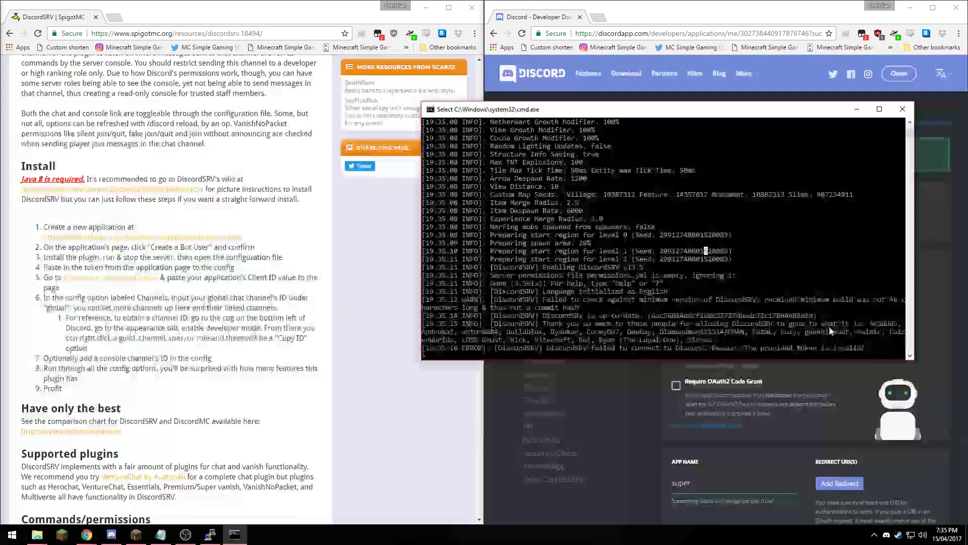
type("stop")
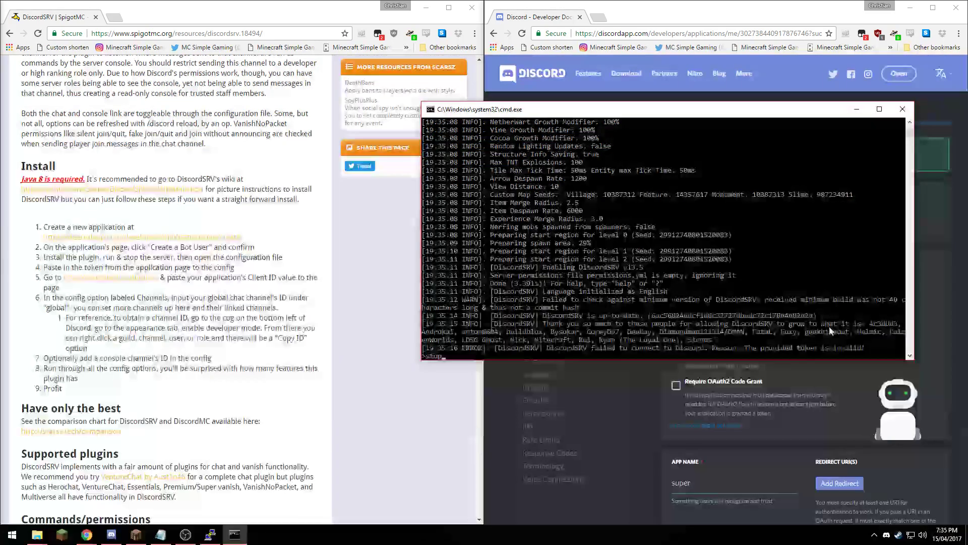
key("Return")
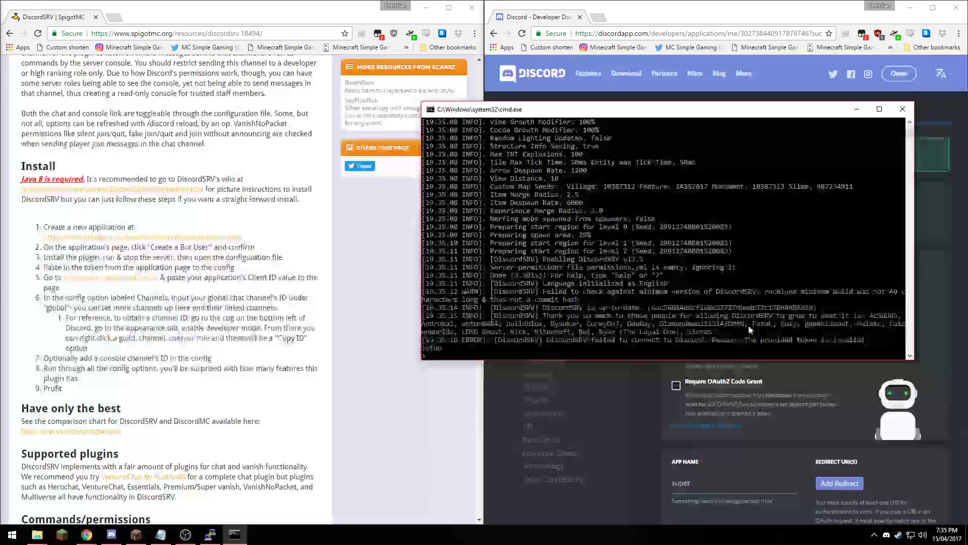
key("Return")
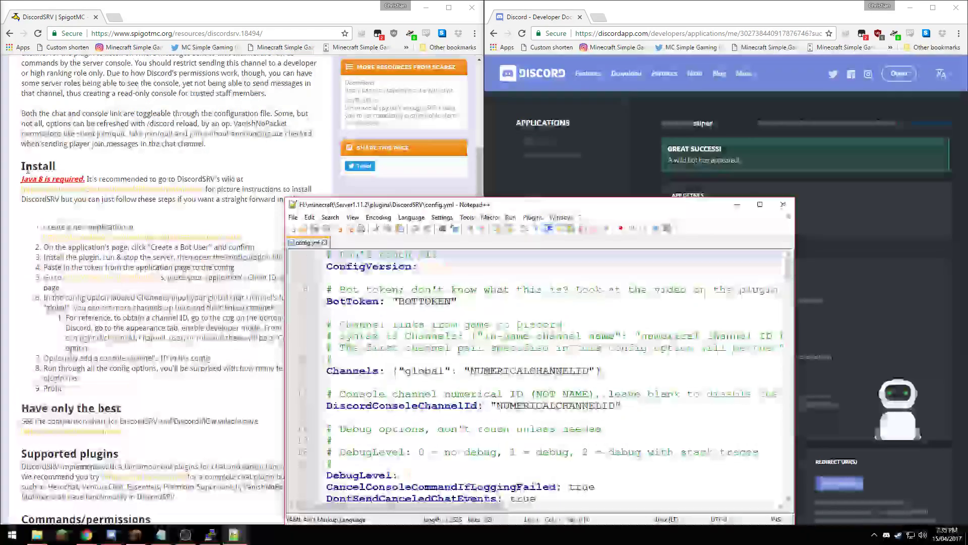
- Move the config editor aside and copy the bot token from the developer page
left_click_drag(657, 213, 811, 65)
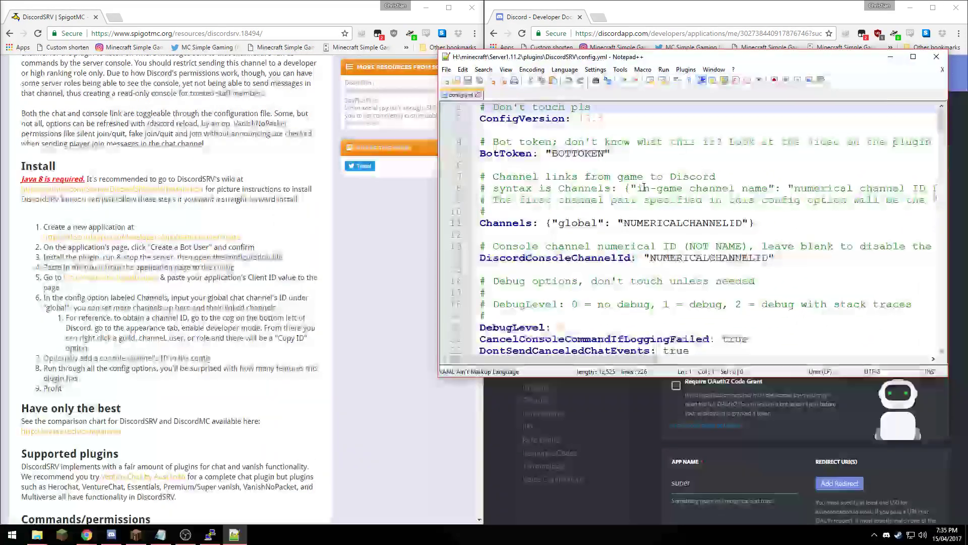
mouse_move(483, 142)
left_mouse_down()
mouse_move(777, 258)
mouse_move(500, 223)
mouse_move(496, 142)
left_mouse_up()
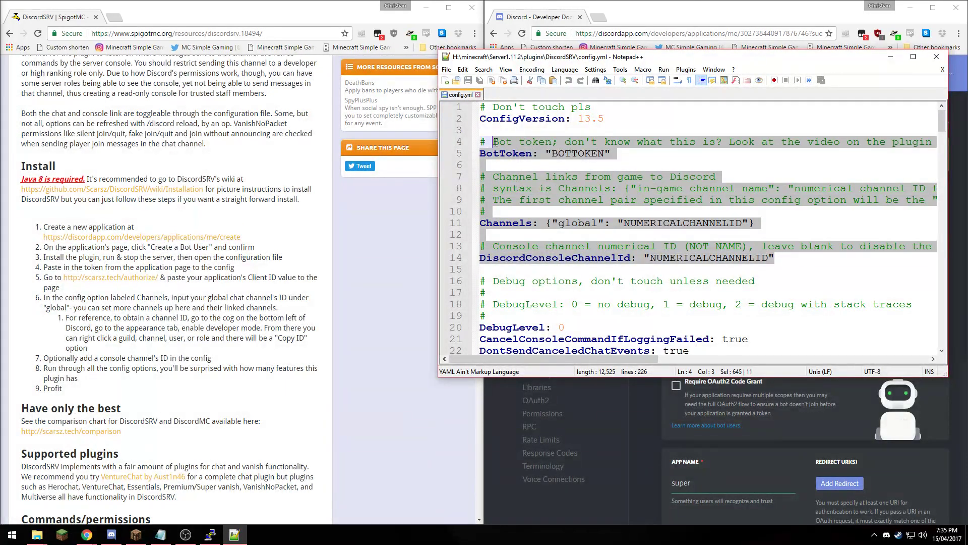
left_click(656, 142)
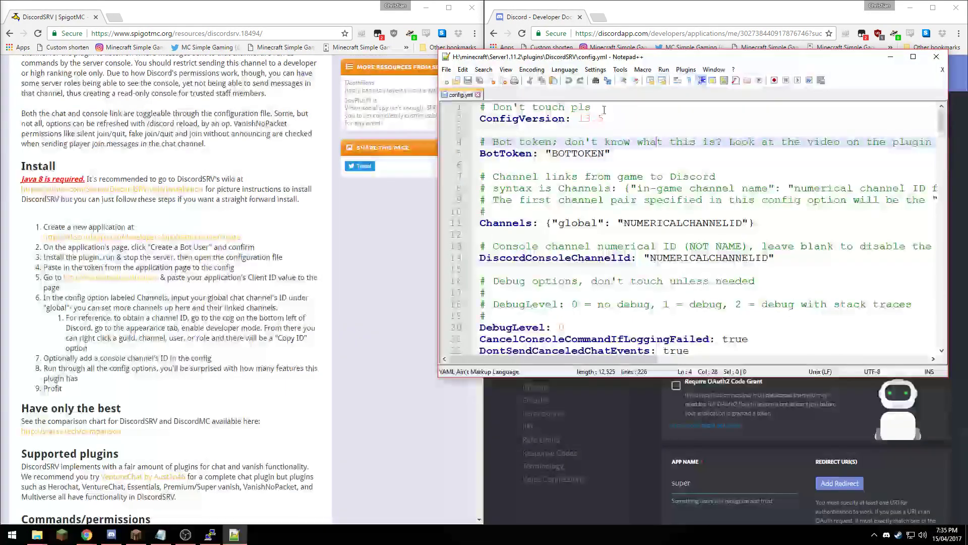
left_click_drag(638, 62, 591, 193)
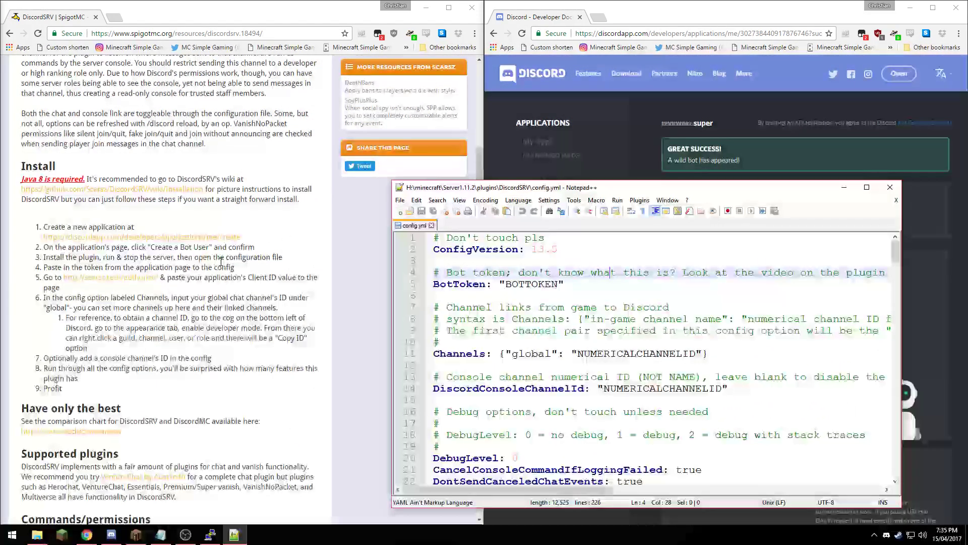
left_click_drag(578, 191, 269, 95)
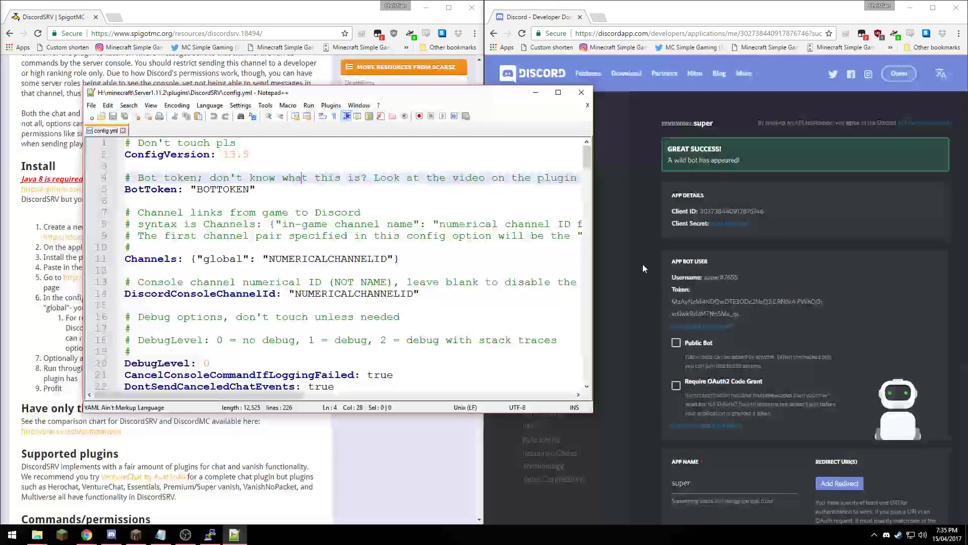
left_click_drag(672, 301, 743, 308)
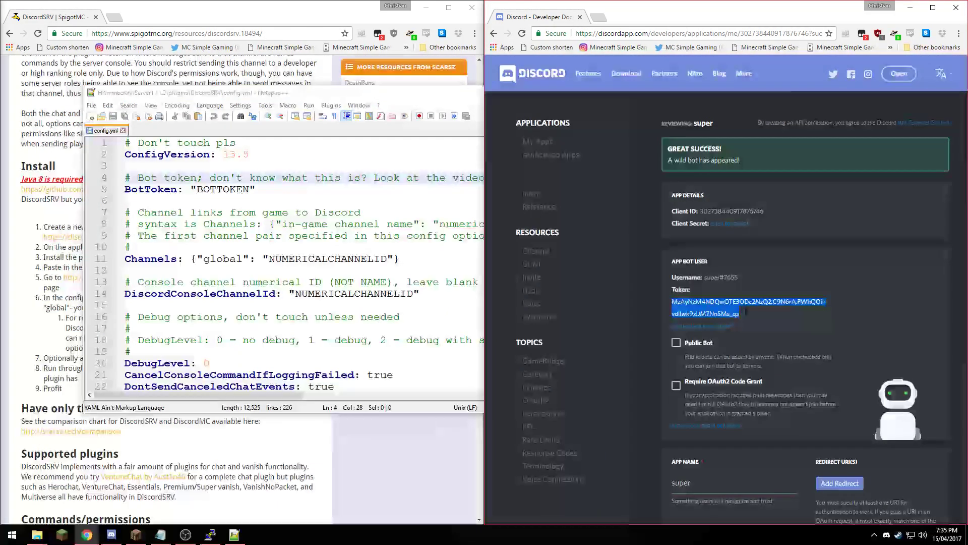
- Paste the token over BOTTOKEN on line 5 of config.yml and move the editor right
left_click(262, 218)
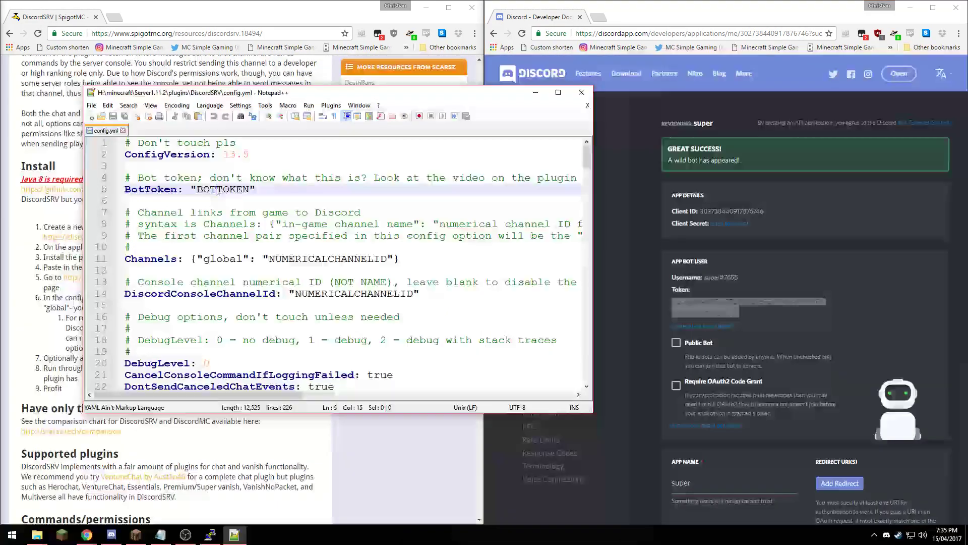
double_click(222, 189)
key("ctrl+v")
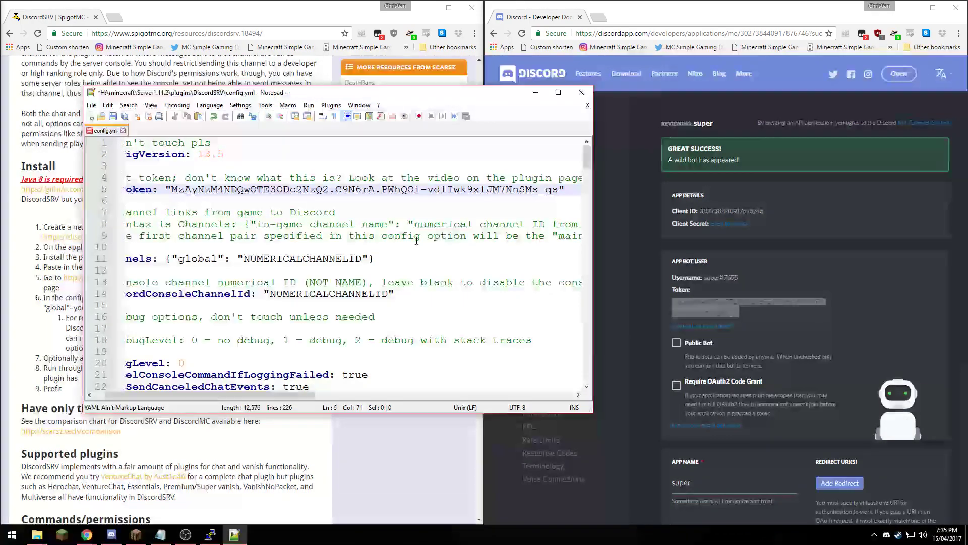
left_click_drag(347, 96, 709, 108)
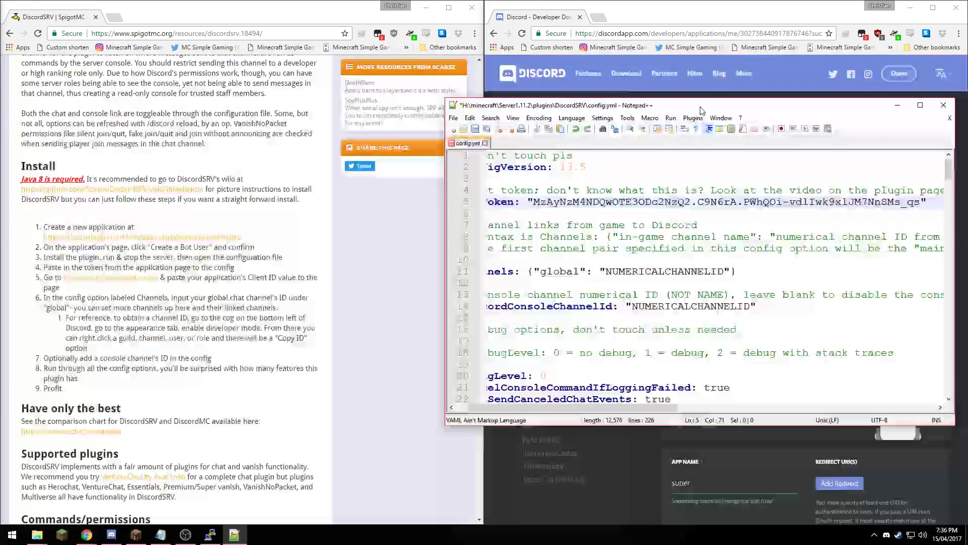
left_click_drag(609, 408, 598, 407)
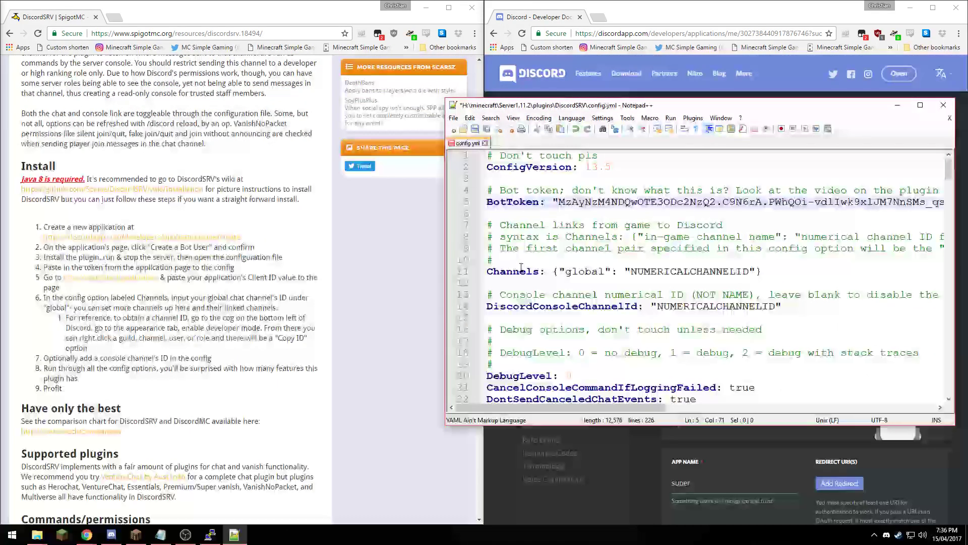
left_click(111, 534)
- Give the discordbot role Administrator permission under Server Settings > Roles, then close settings
left_click(18, 69)
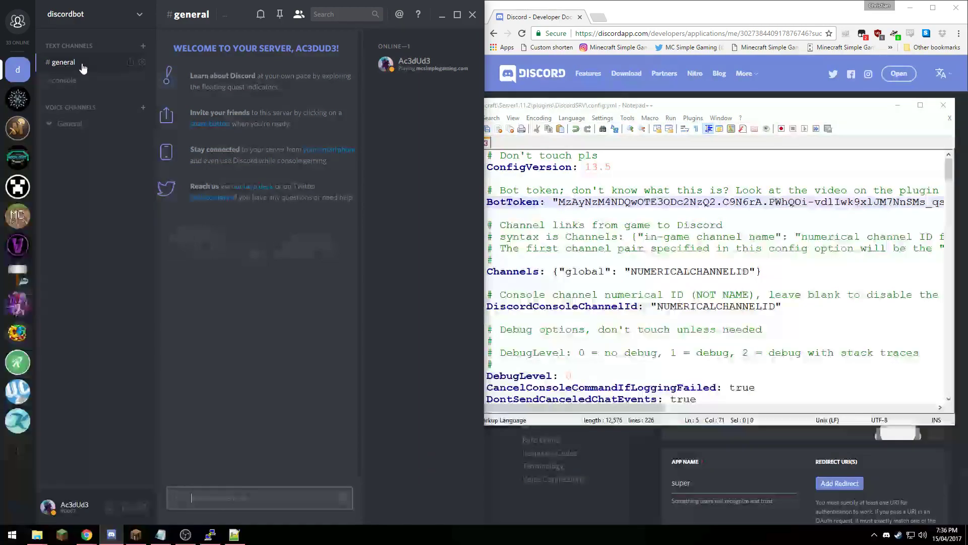
left_click(137, 17)
left_click(130, 66)
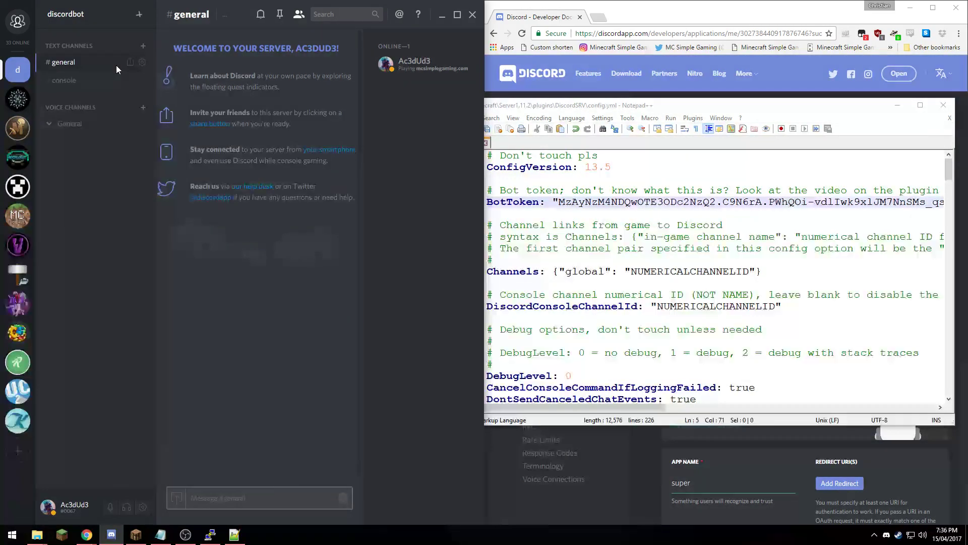
left_click(43, 225)
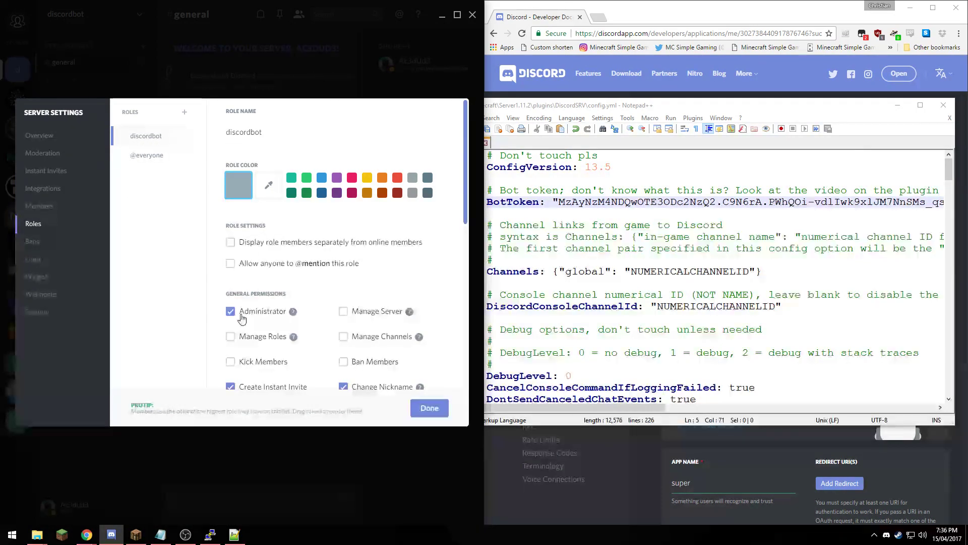
mouse_move(293, 316)
left_click(429, 407)
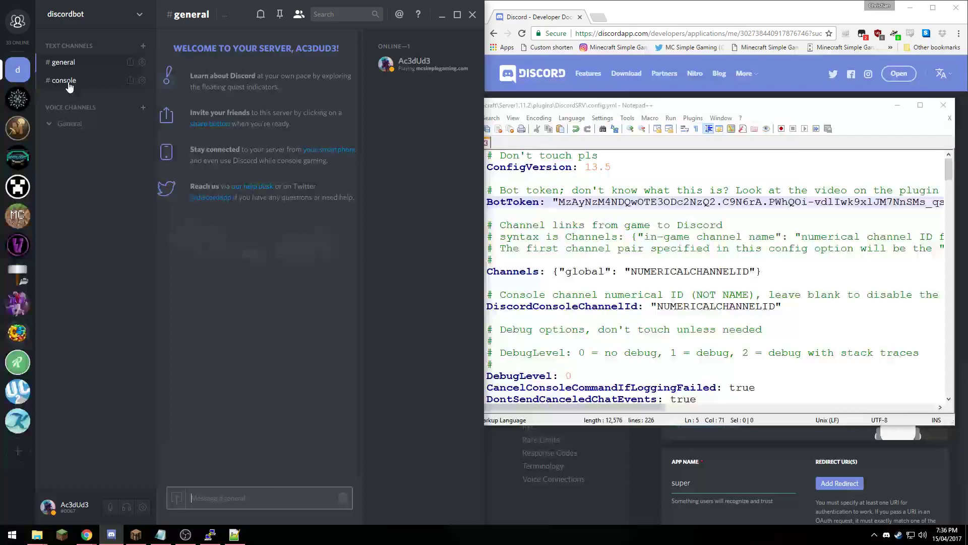
- Paste the #general channel ID over NUMERICALCHANNELID on config.yml line 11
right_click(74, 67)
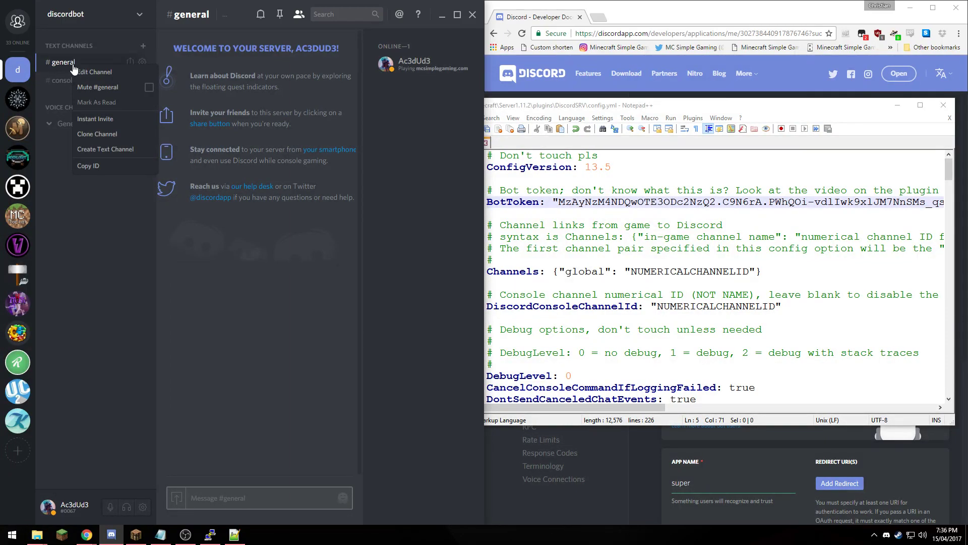
left_click(99, 164)
double_click(649, 272)
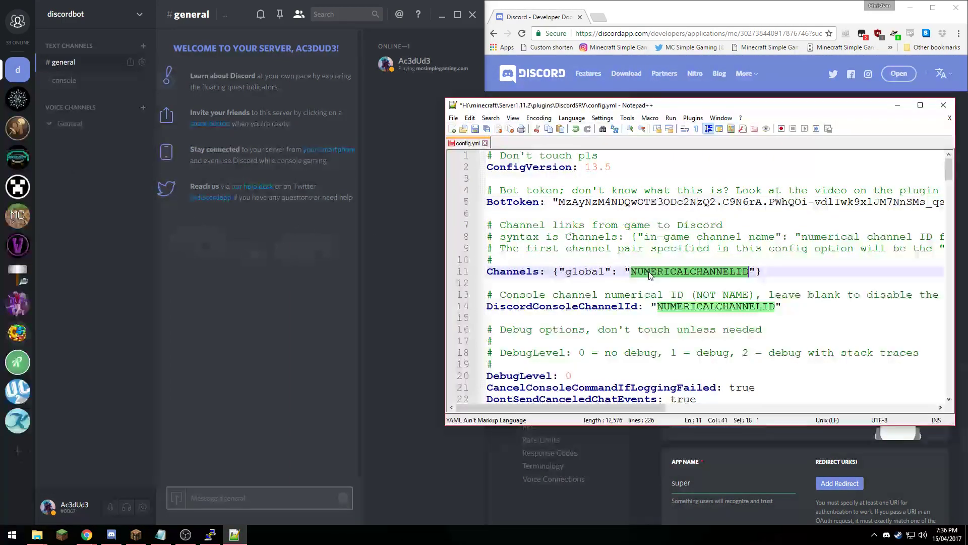
key("ctrl+v")
- Paste the #console channel ID over NUMERICALCHANNELID on config.yml line 14
right_click(74, 81)
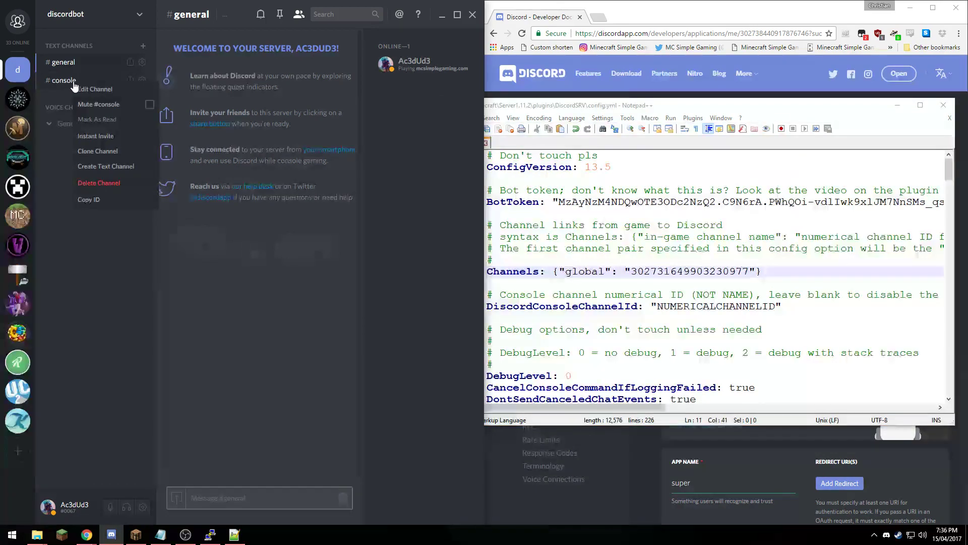
left_click(97, 200)
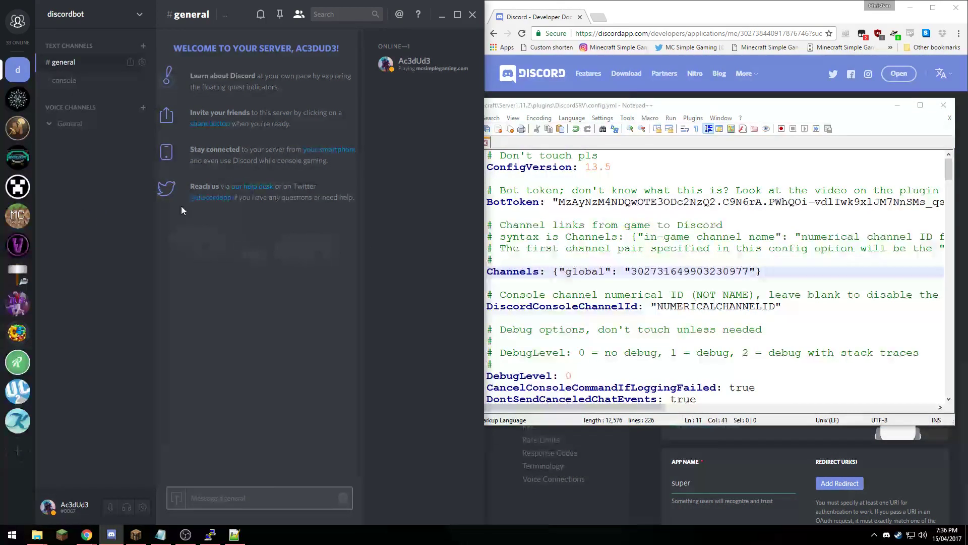
left_click(714, 312)
double_click(713, 307)
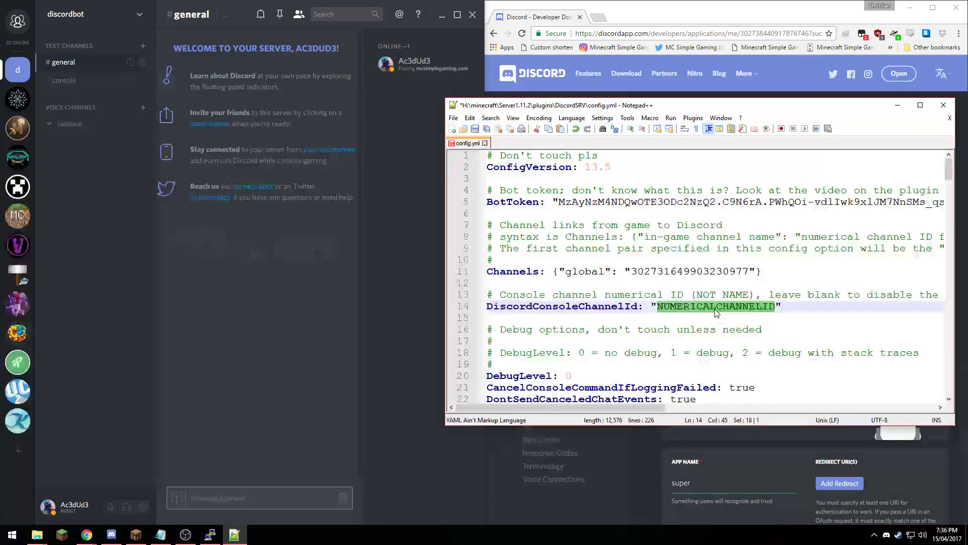
key("ctrl+v")
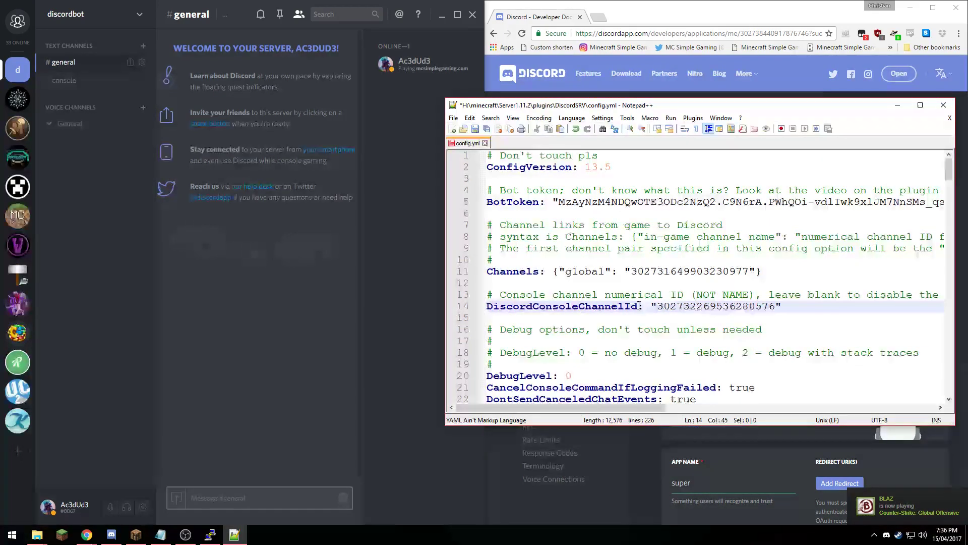
- Check the #console and #general channels, then switch back to the SpigotMC DiscordSRV page
left_click(59, 80)
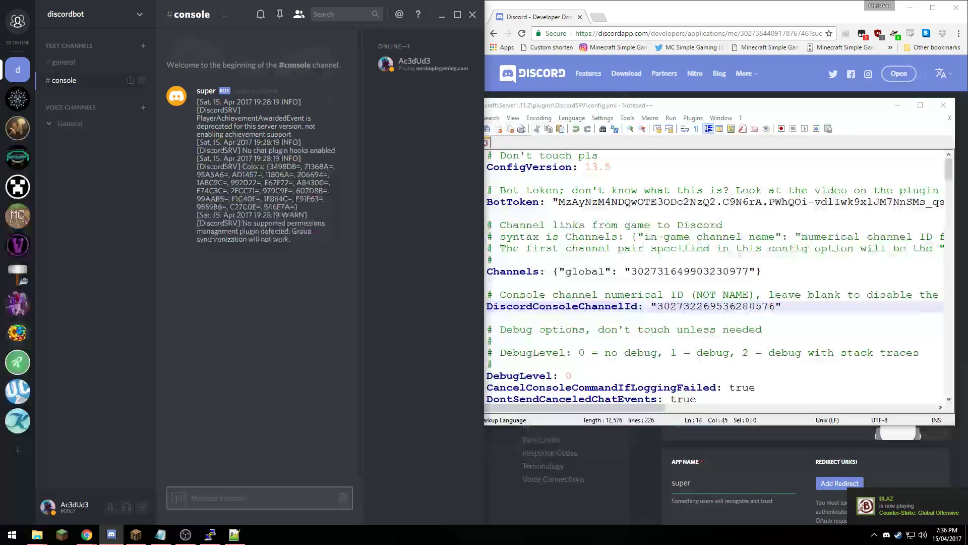
left_click(61, 62)
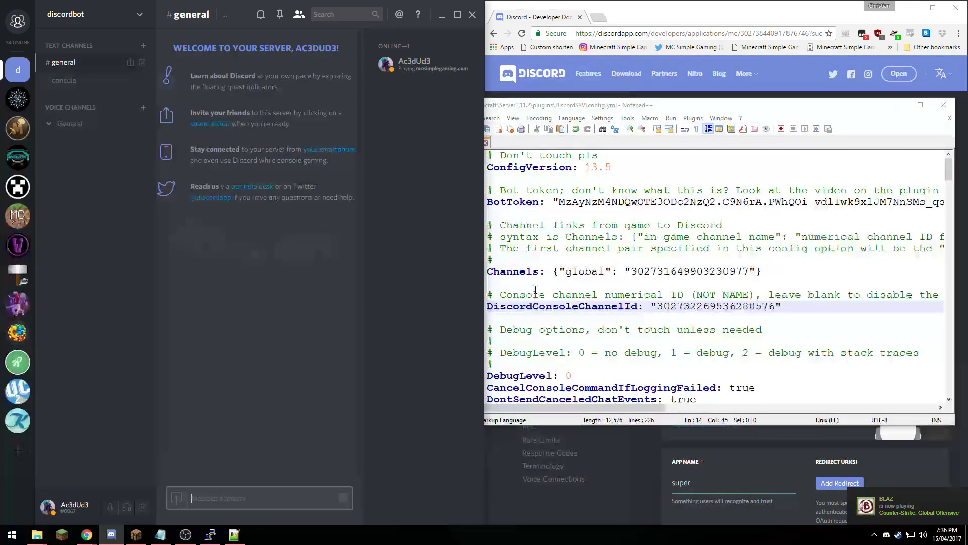
left_click(531, 107)
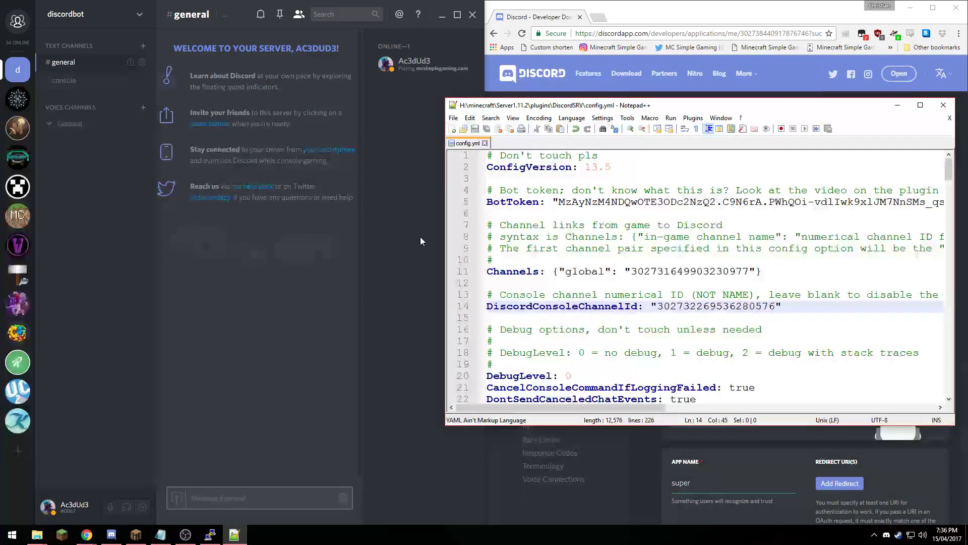
left_click(86, 536)
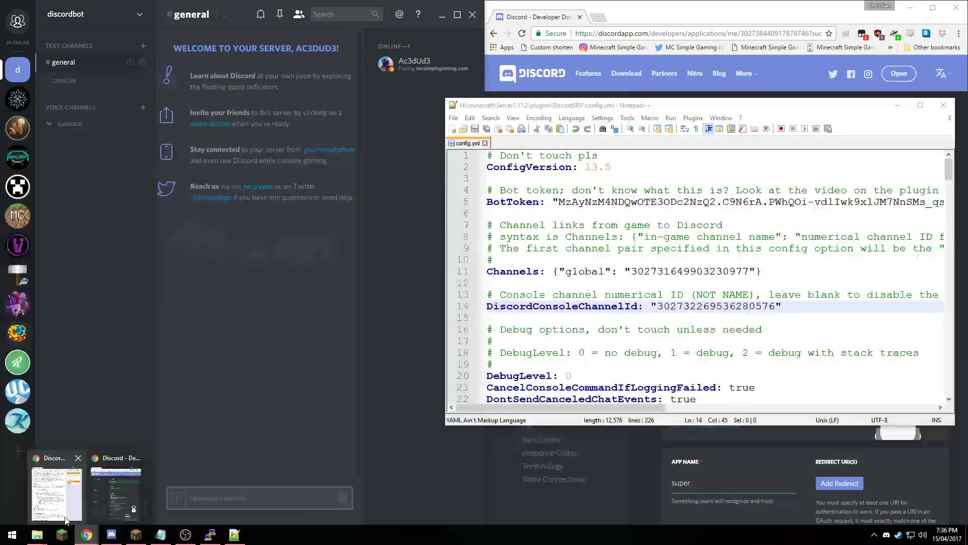
left_click(62, 514)
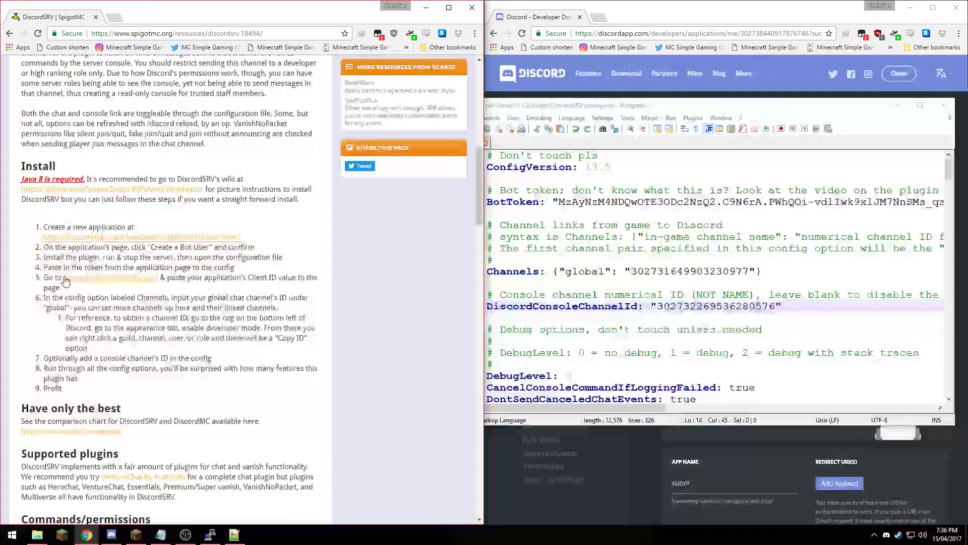
- Copy the bot's Client ID from the developer portal and paste it into the authorization page
left_click(96, 284)
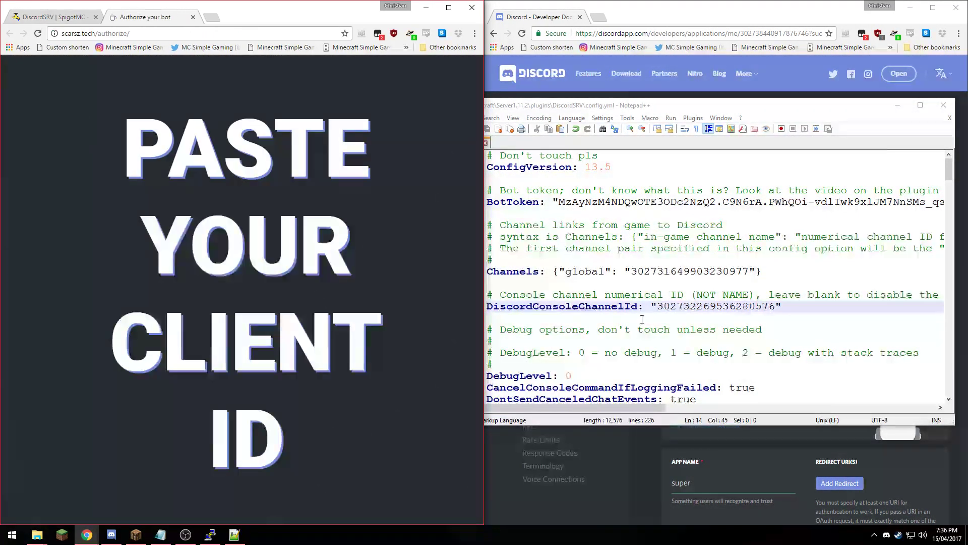
left_click(801, 10)
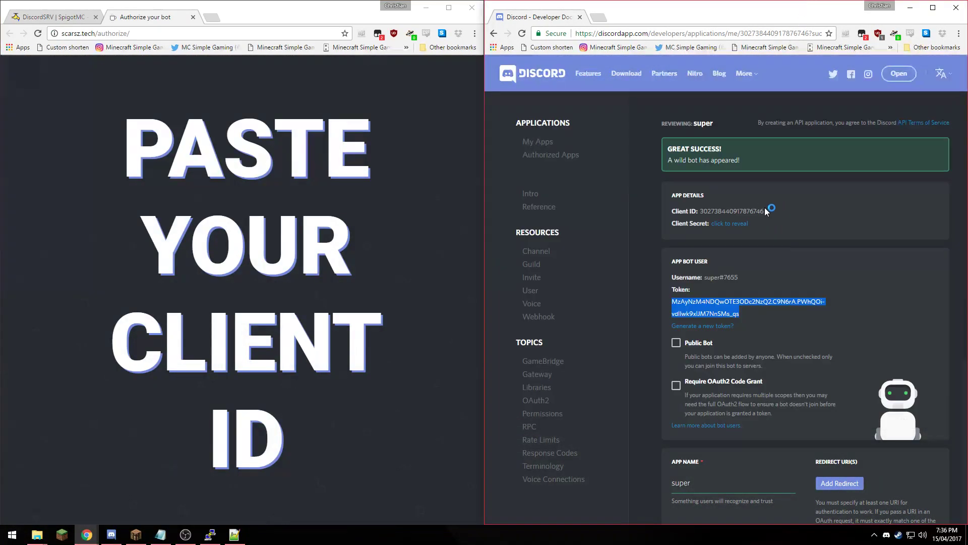
left_click_drag(766, 210, 700, 210)
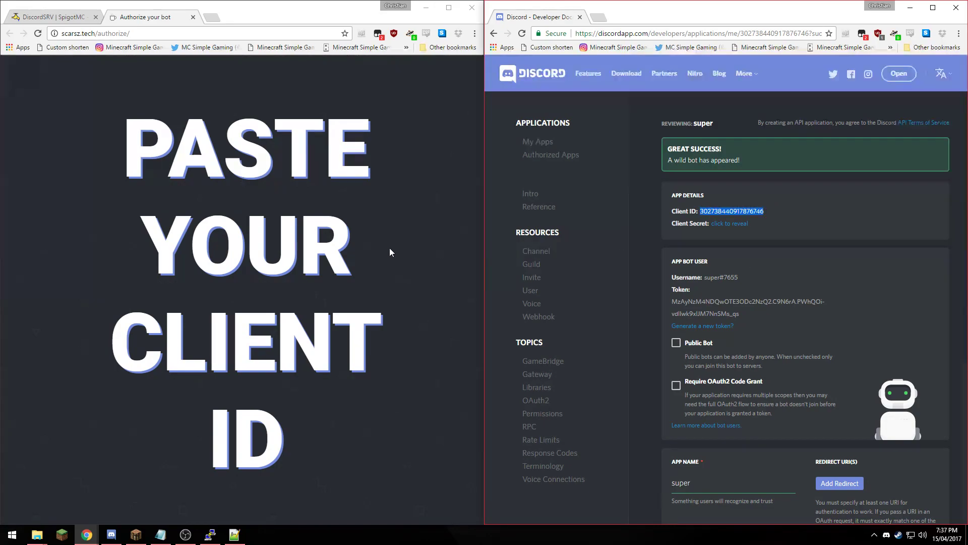
left_click(396, 250)
key("ctrl+v")
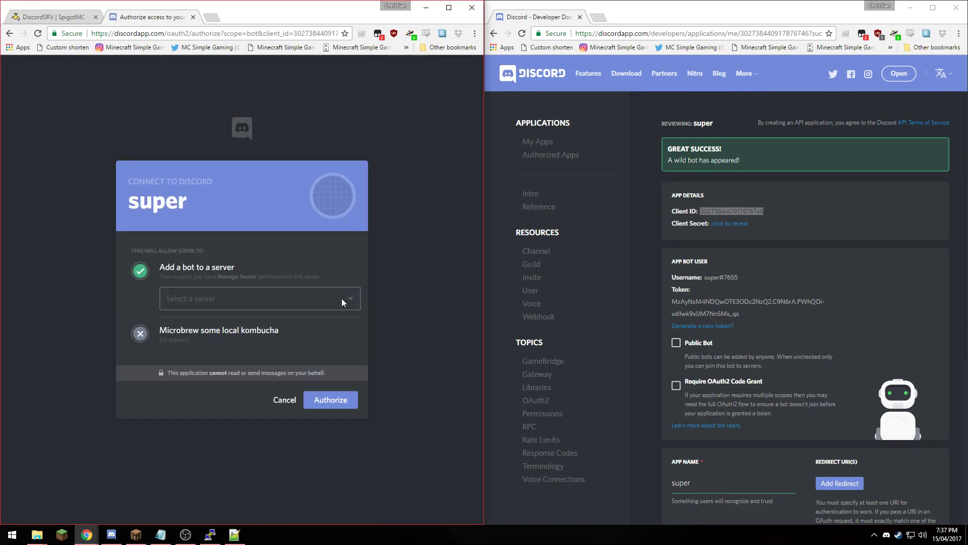
- Choose the discordbot server and authorize the super bot to join it
left_click(341, 298)
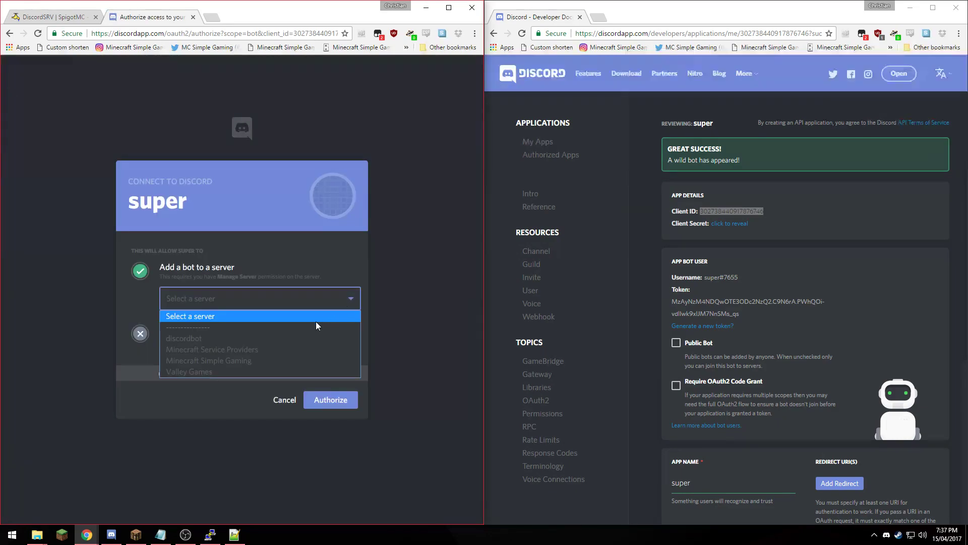
left_click(308, 337)
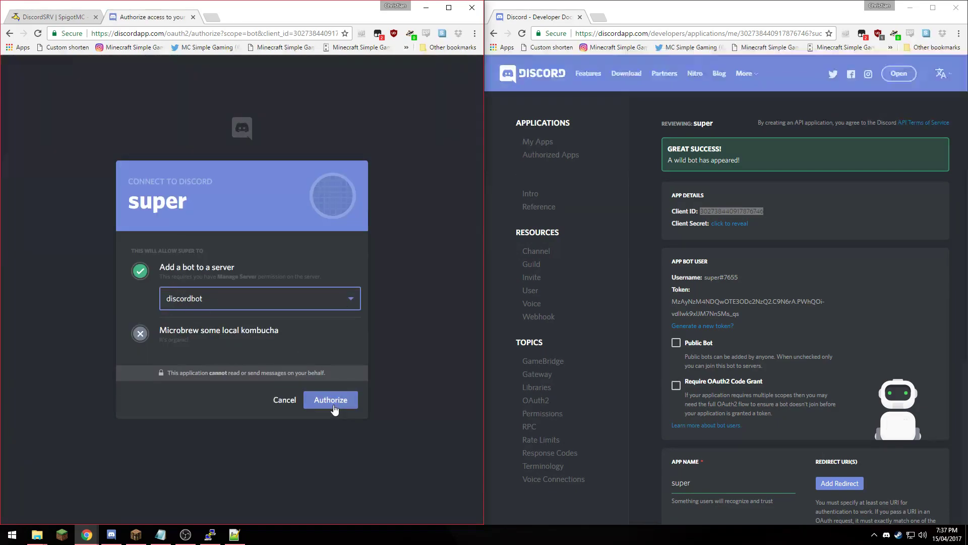
left_click(112, 533)
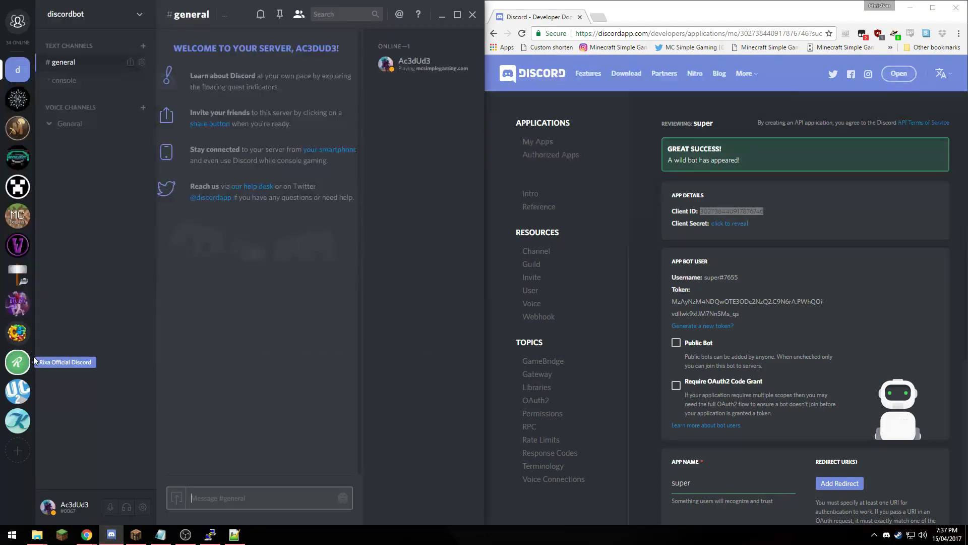
left_click(87, 534)
left_click(319, 402)
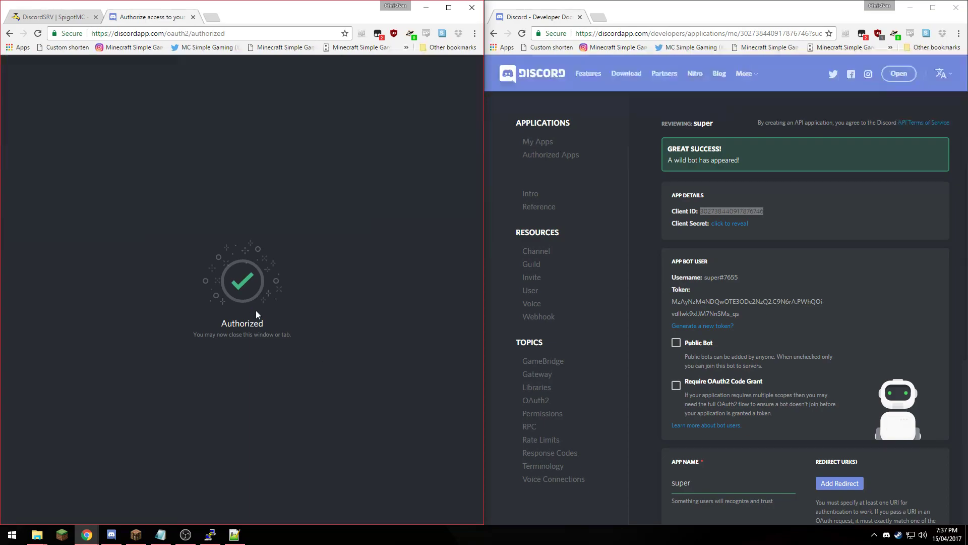
- Close the authorization tab, check super's roles in the discordbot member list, then bring Minecraft forward
left_click(193, 17)
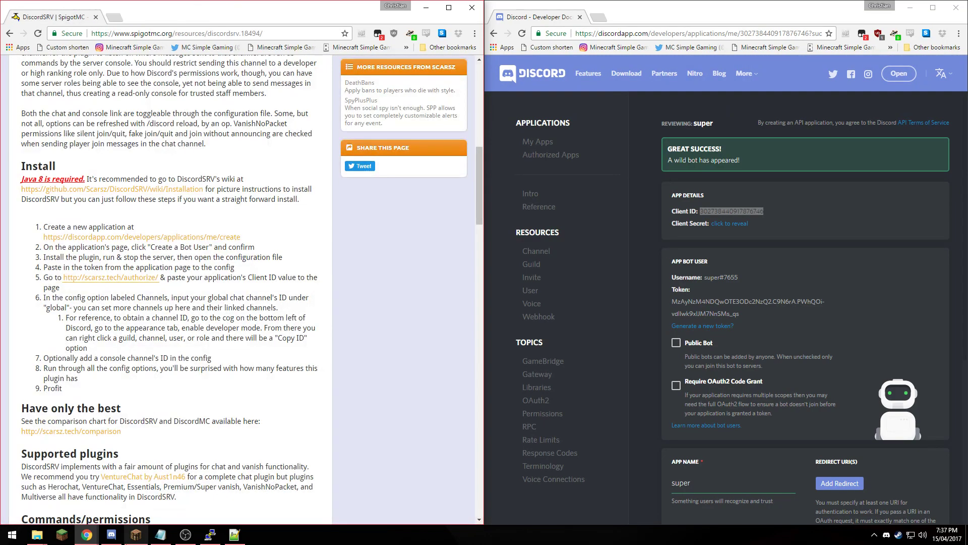
left_click(111, 534)
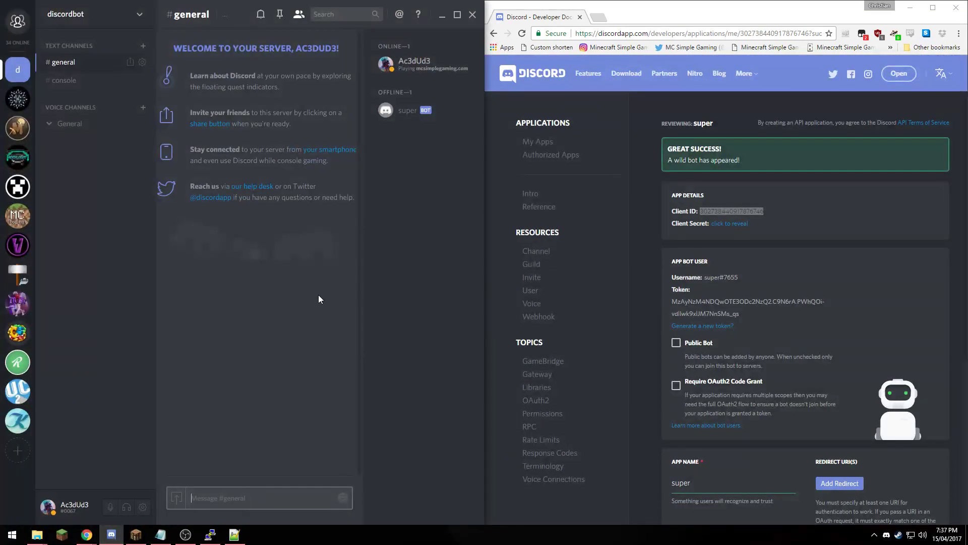
right_click(409, 118)
mouse_move(363, 295)
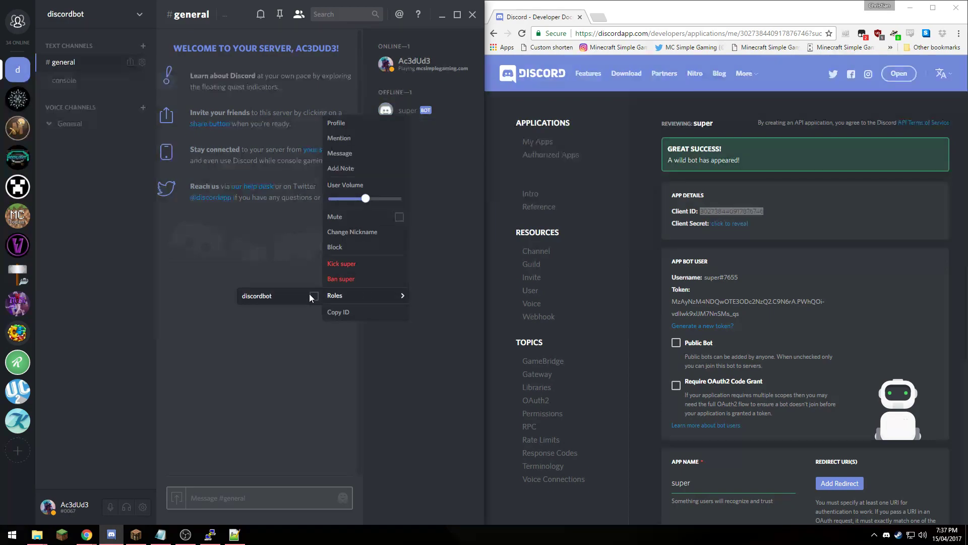
left_click(459, 235)
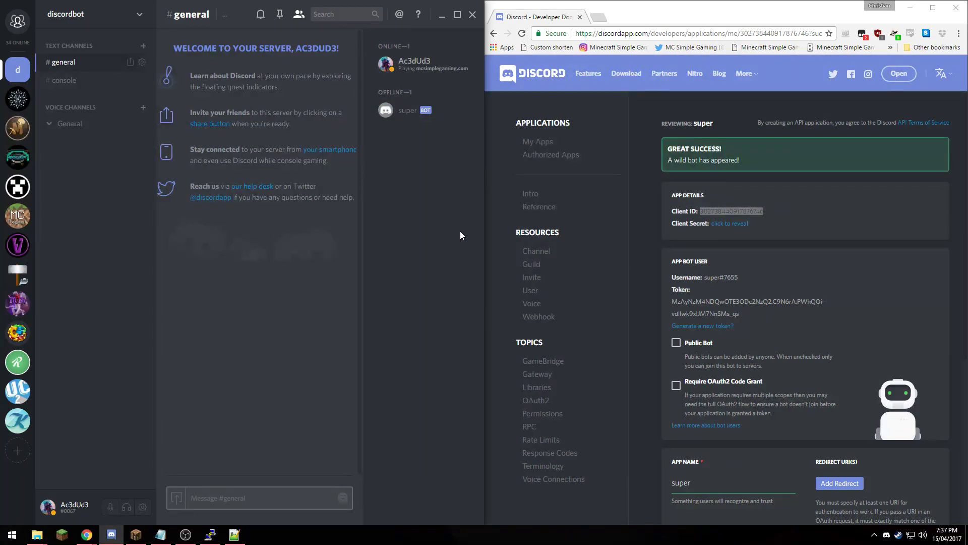
left_click(910, 8)
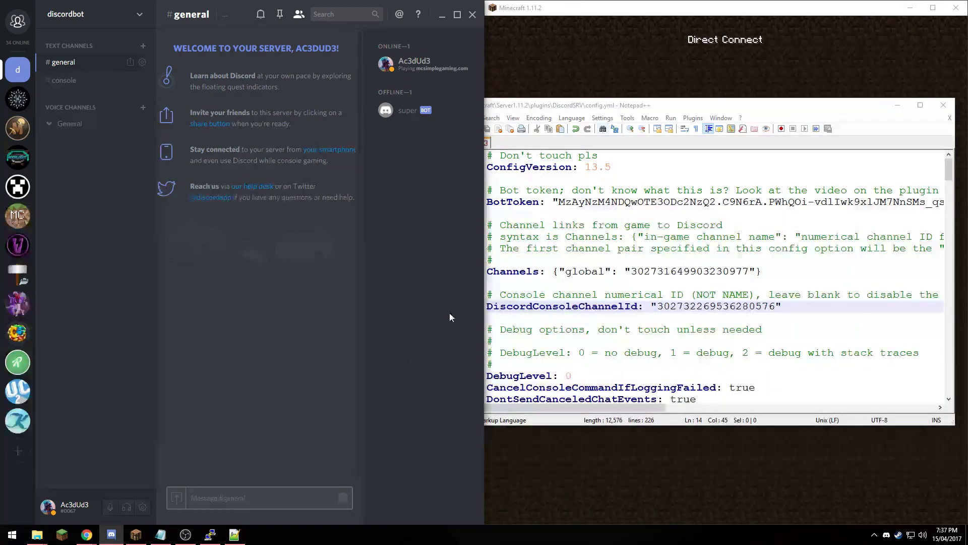
left_click(771, 75)
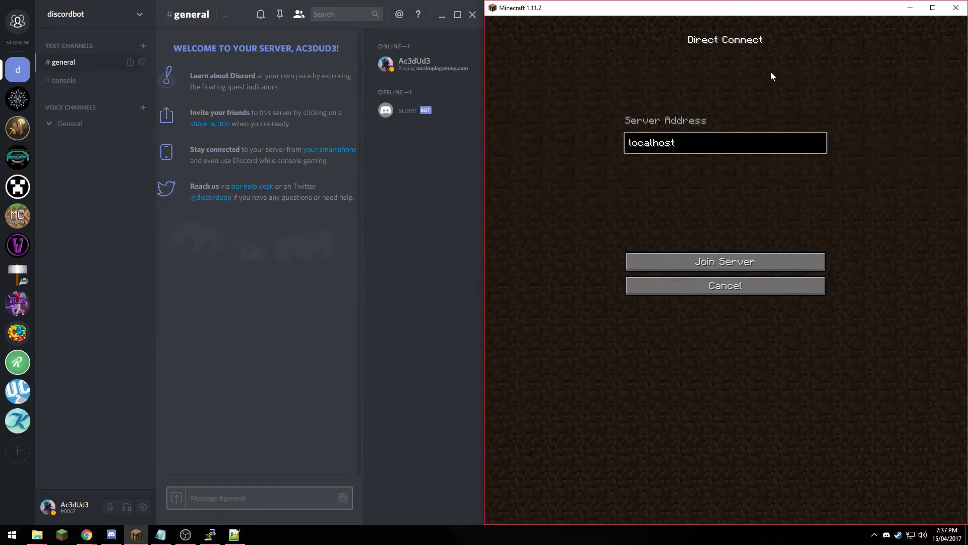
- Restore the DiscordSRV SpigotMC page and highlight its channel-ID install instructions
left_click(87, 535)
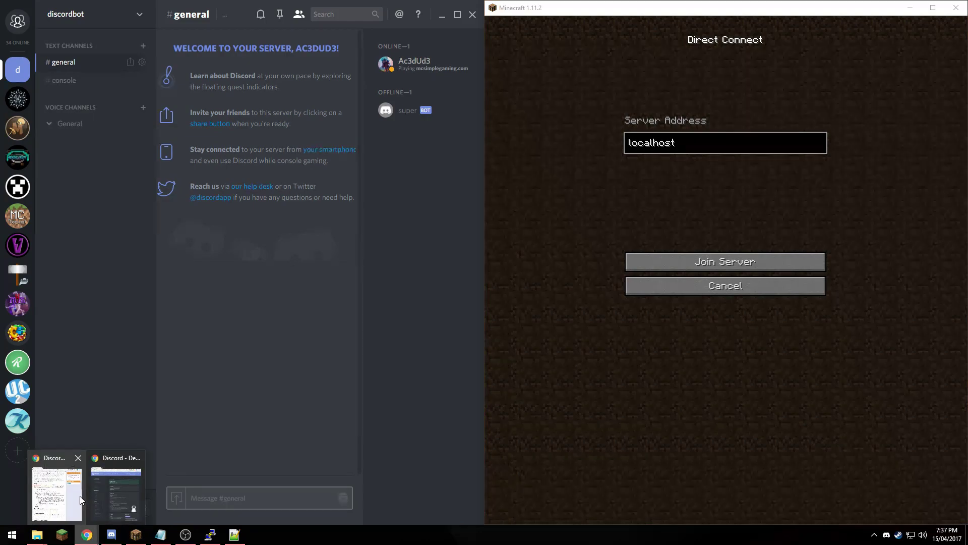
left_click(119, 464)
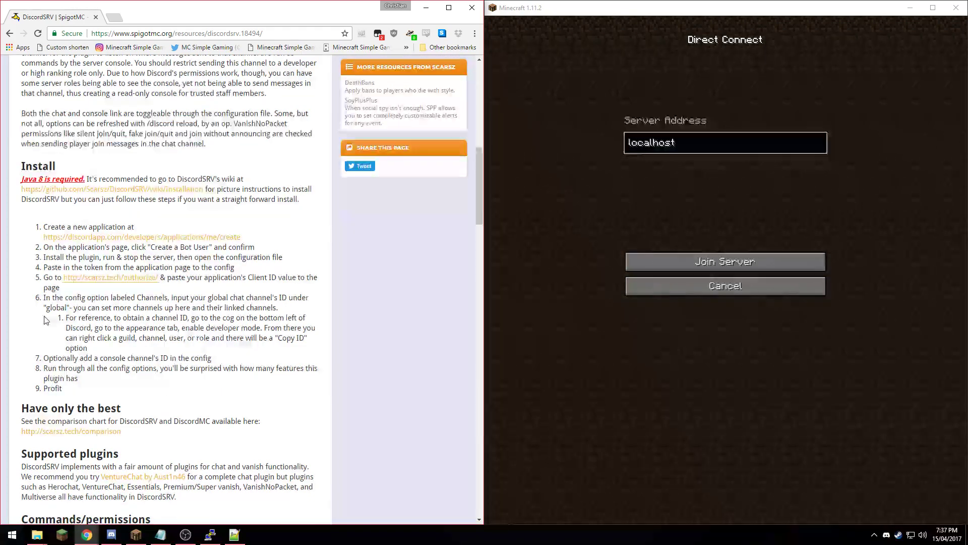
left_click_drag(43, 307, 339, 342)
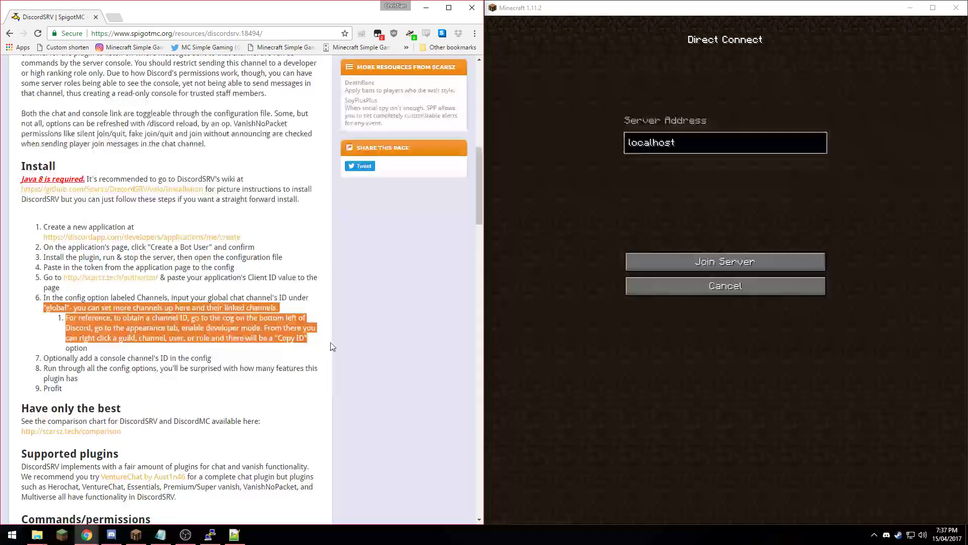
left_click(367, 370)
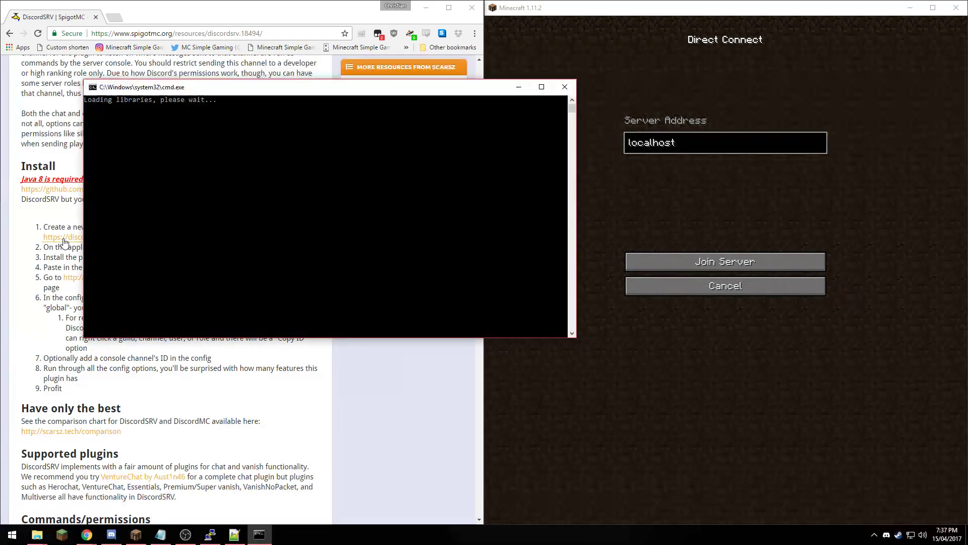
- Move the server console to the right half and watch #general for 'Server has started'
left_click_drag(465, 91, 859, 72)
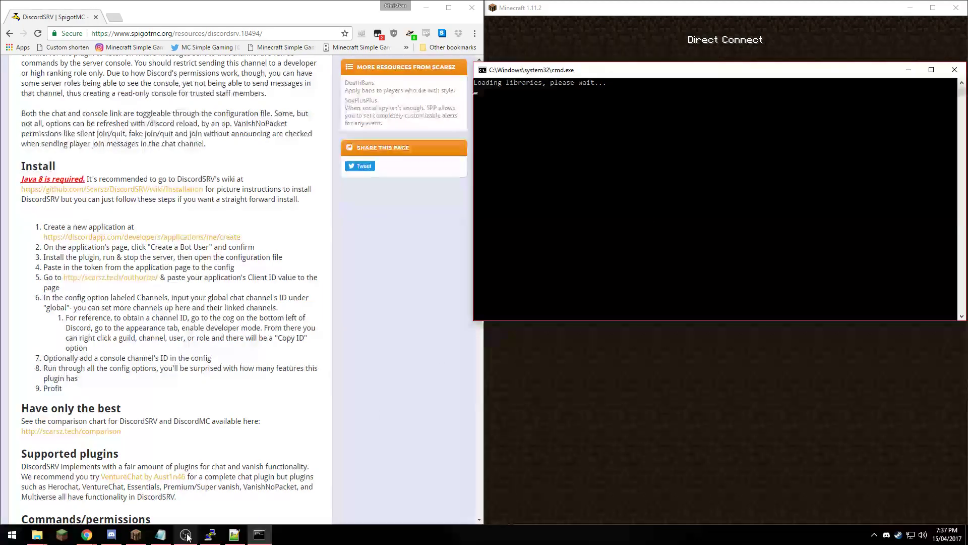
left_click(120, 535)
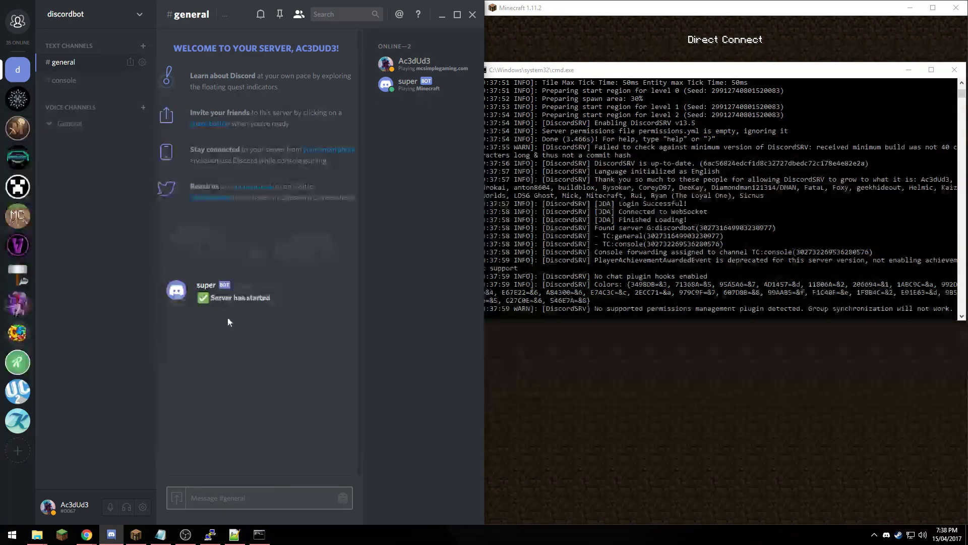
- View the relayed server log in #console, then join the localhost server via Direct Connect
left_click(65, 80)
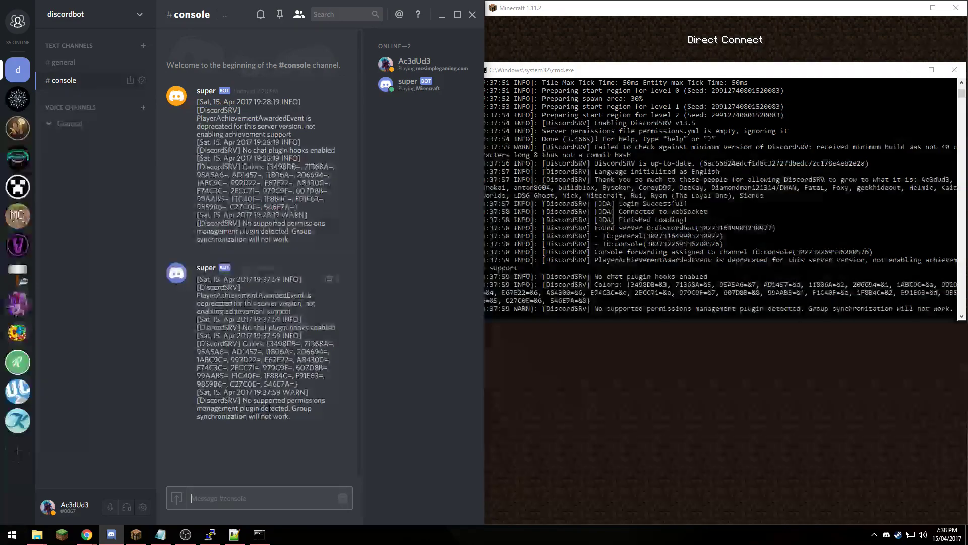
left_click(595, 308)
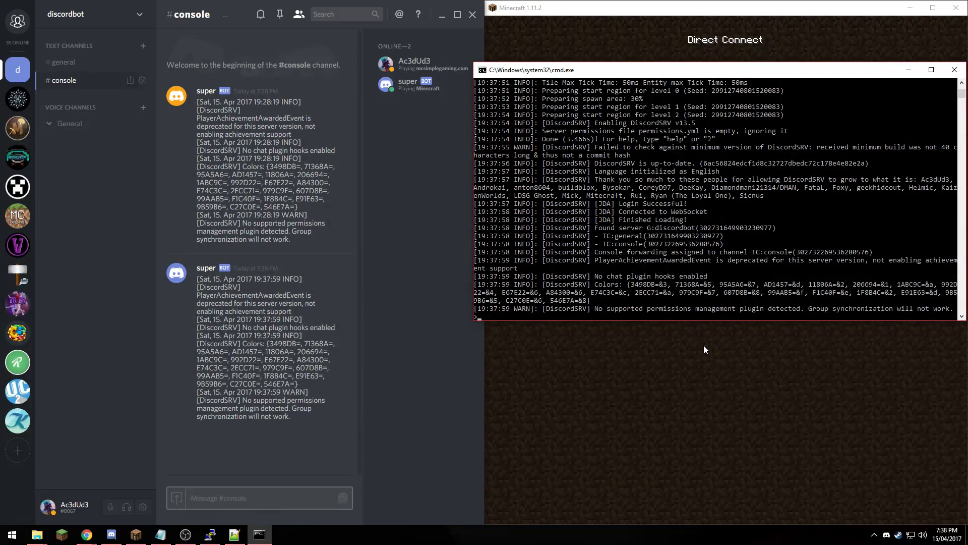
left_click(723, 399)
left_click(725, 267)
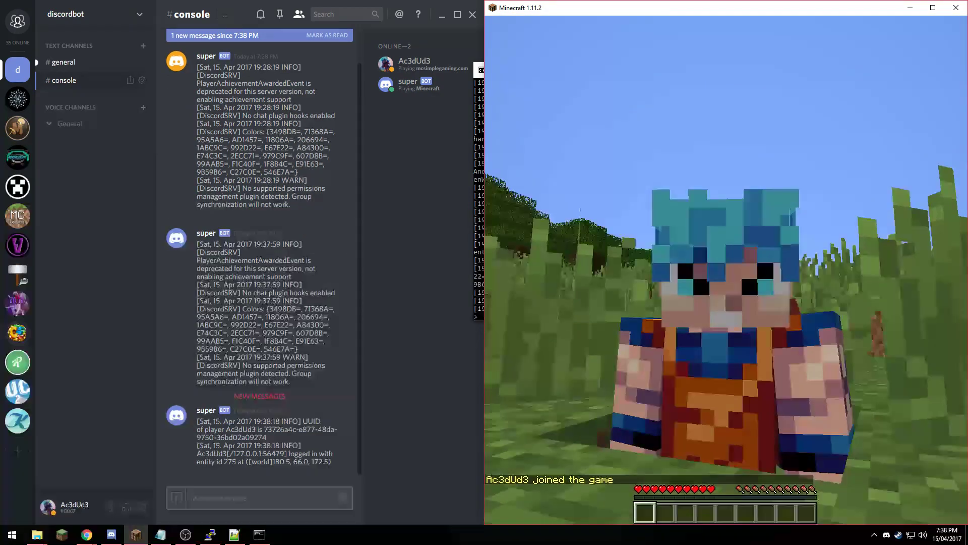
- Send the test message 'fdsghdhgfh' in Minecraft chat and check it in #general
mouse_move(726, 269)
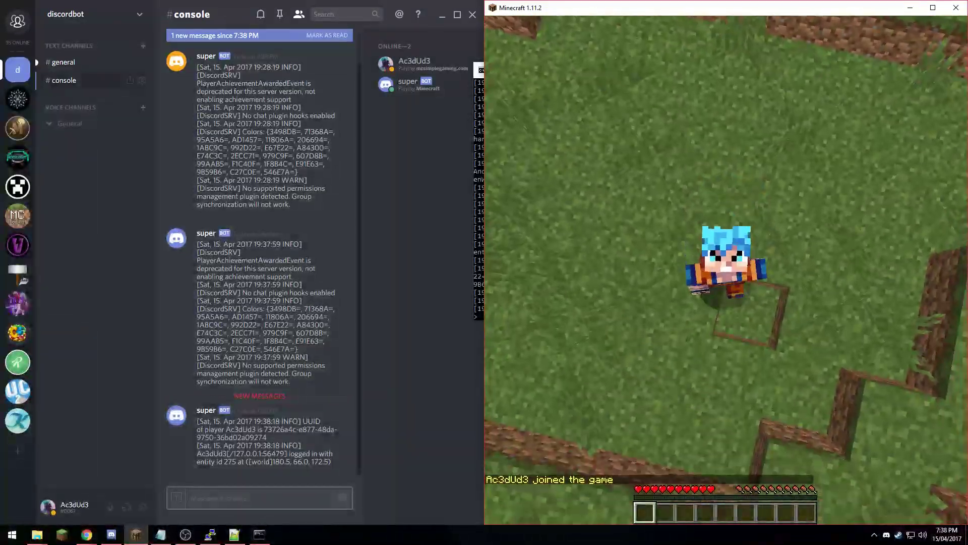
key("t")
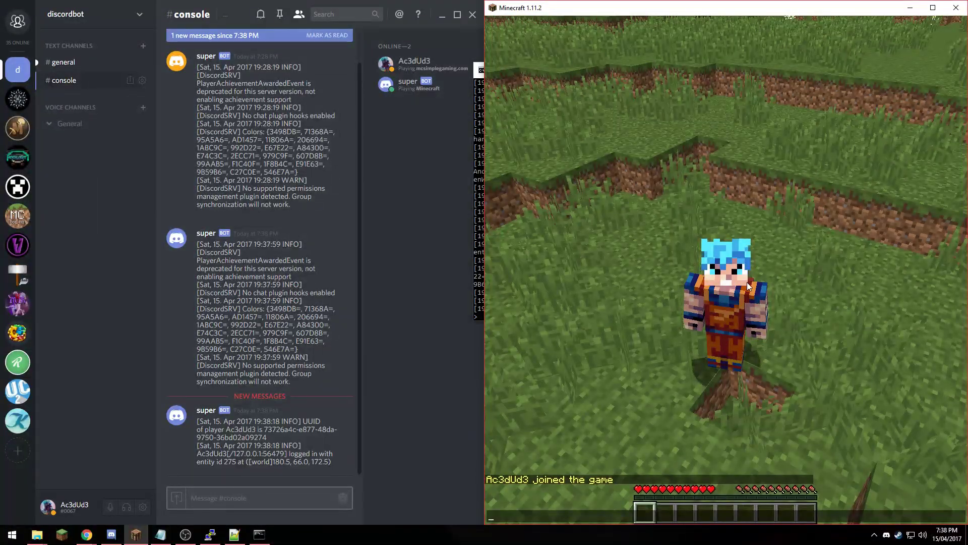
left_click(87, 64)
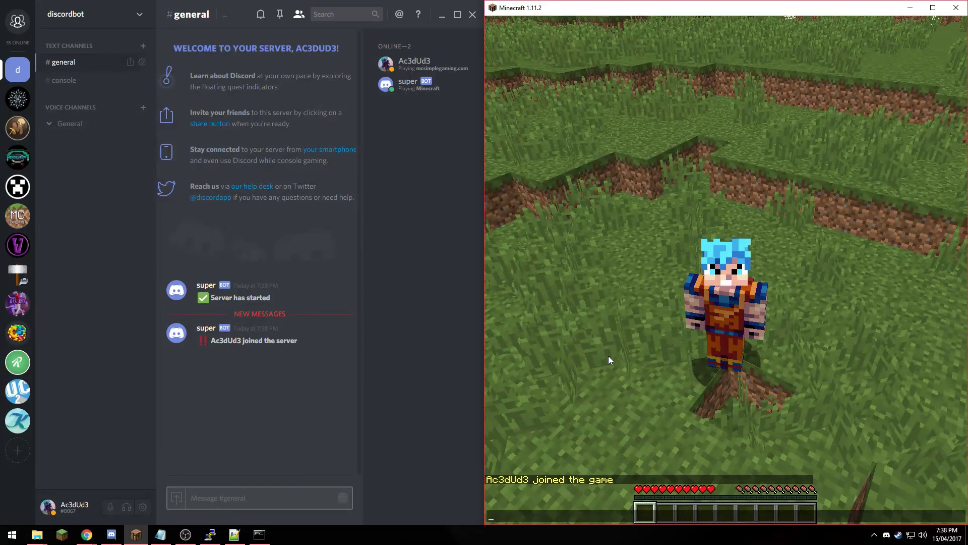
type("fdsghdhgfh")
key("Return")
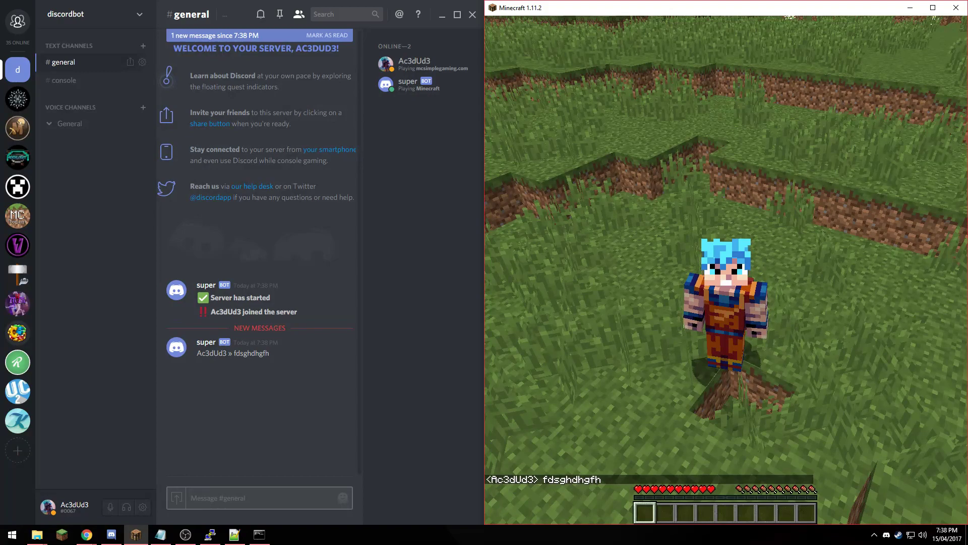
- Send 'dsgsdfgsdgfh' from Discord's #general and confirm it appears in game chat
key("t")
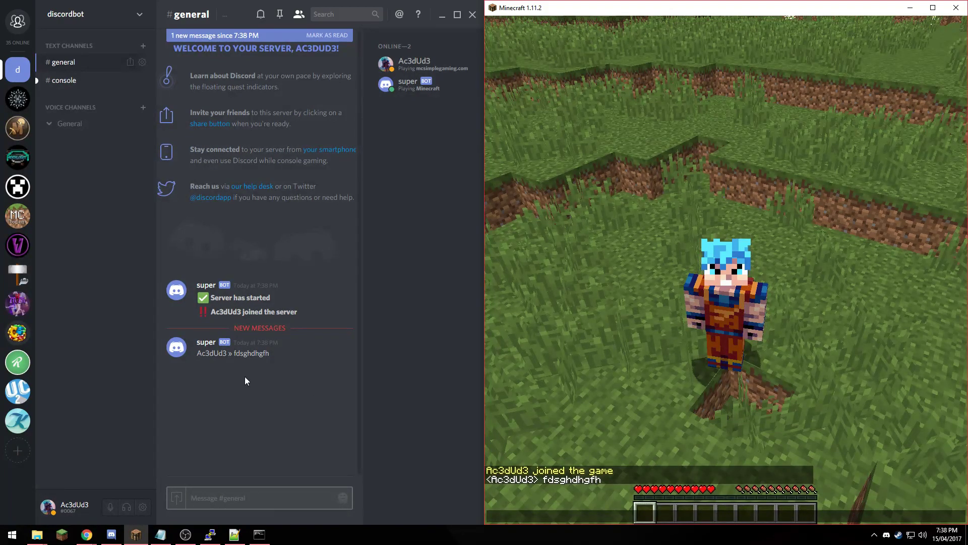
left_click(233, 497)
type("dsgsdfgsdgfh")
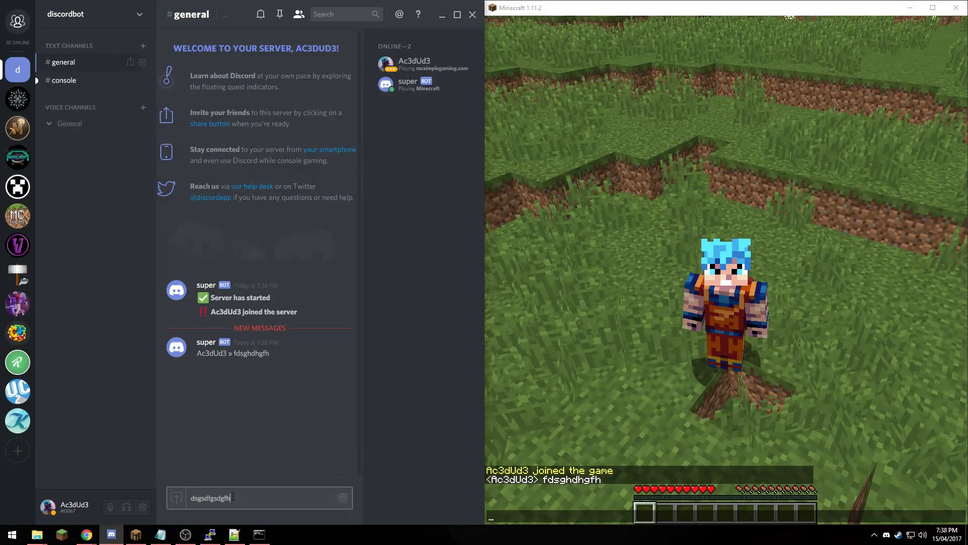
key("Return")
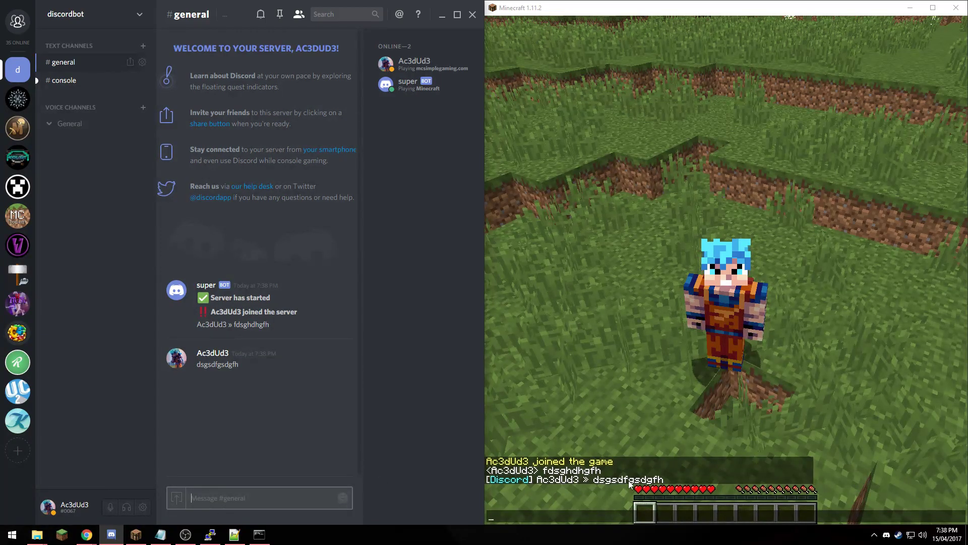
left_click(643, 376)
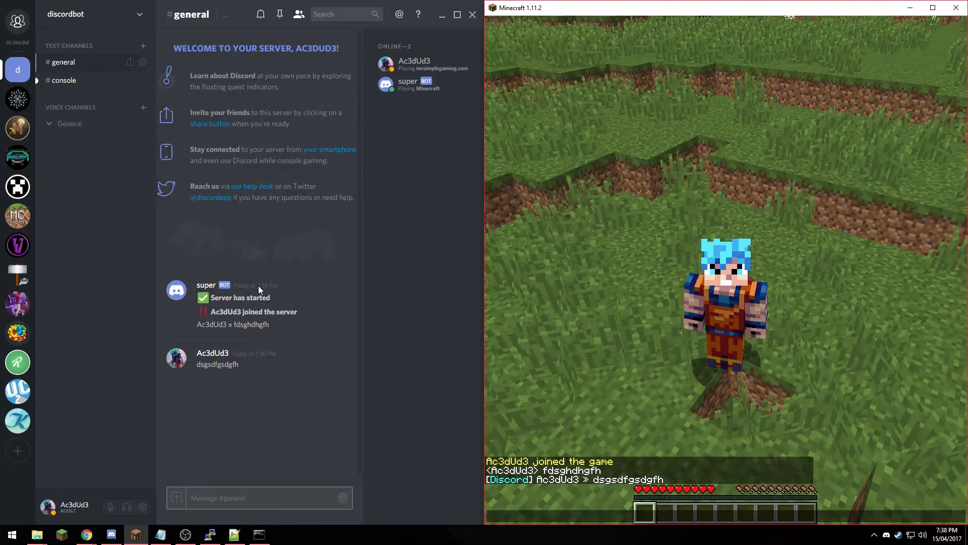
key("t")
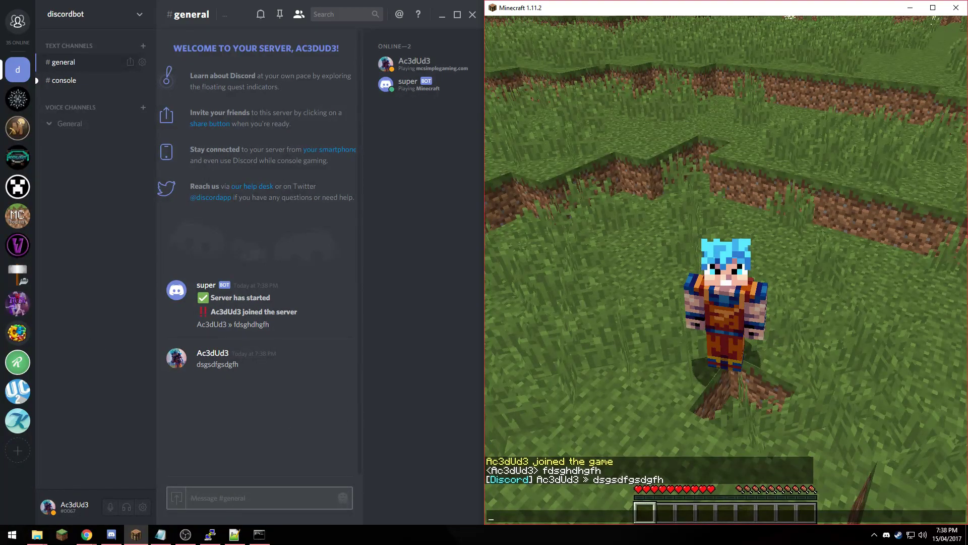
key("alt+Tab")
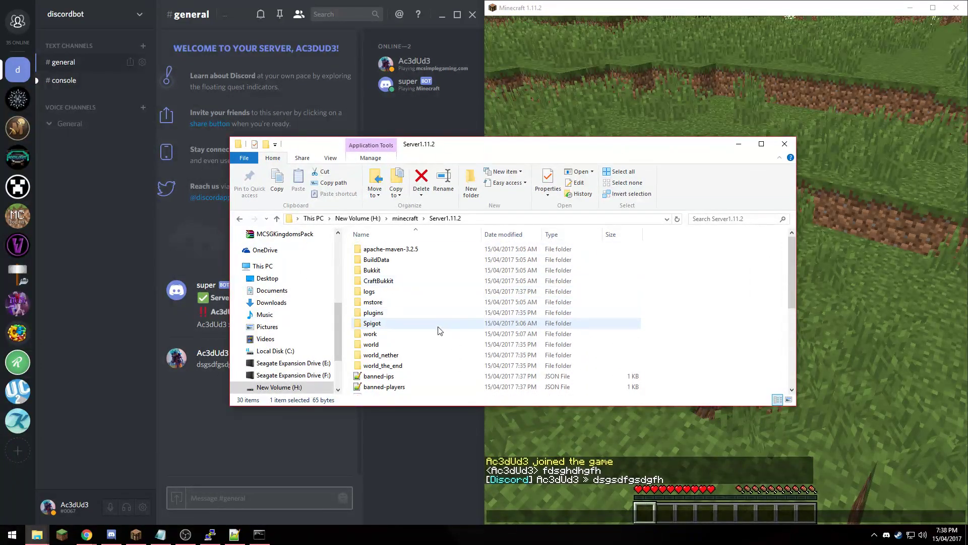
- Open plugins > DiscordSRV and review the messages and config YML files in Notepad++
double_click(425, 319)
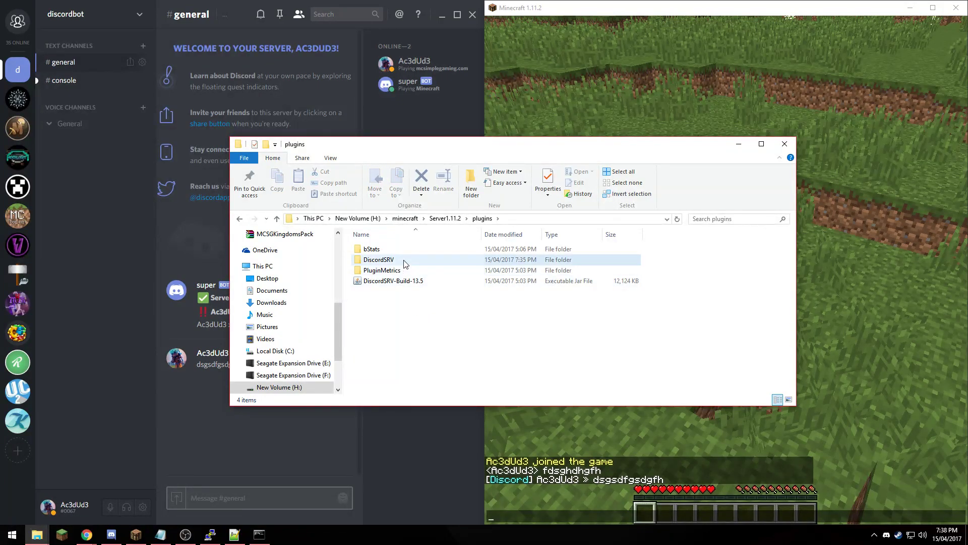
double_click(400, 261)
double_click(386, 260)
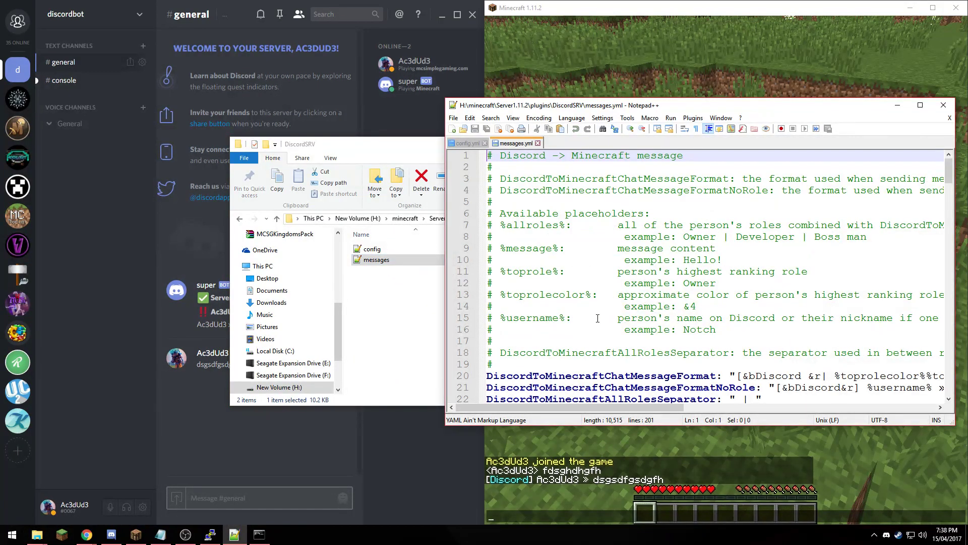
mouse_move(948, 182)
left_mouse_down()
mouse_move(947, 380)
mouse_move(948, 178)
left_mouse_up()
double_click(372, 249)
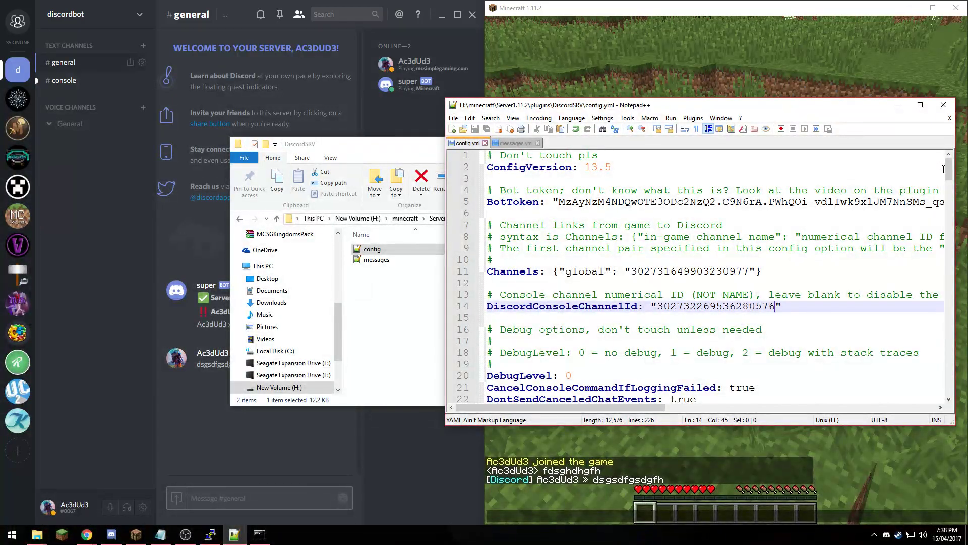
left_click_drag(947, 168, 947, 388)
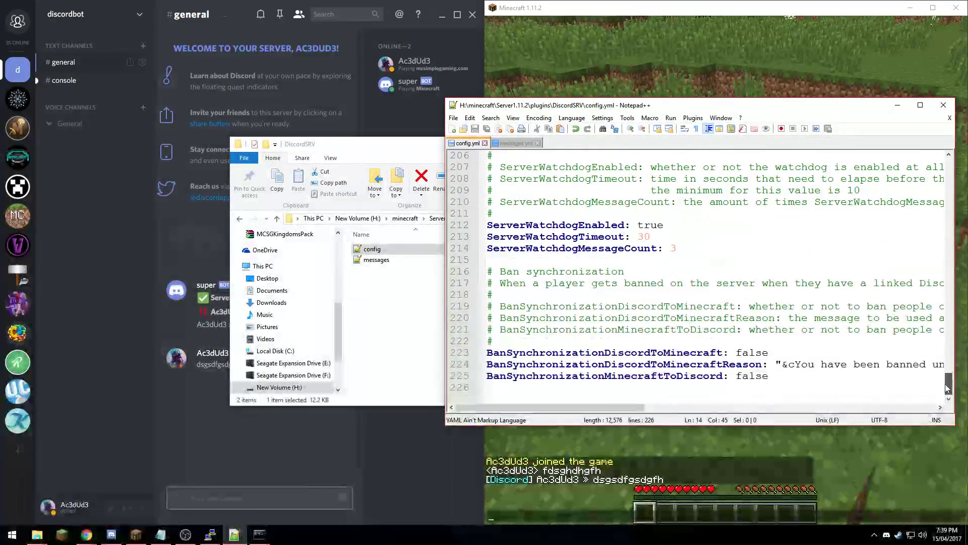
left_click_drag(847, 107, 13, 146)
- Close Notepad++ and Explorer, then send /discord in Minecraft chat to show the invite
left_click(62, 142)
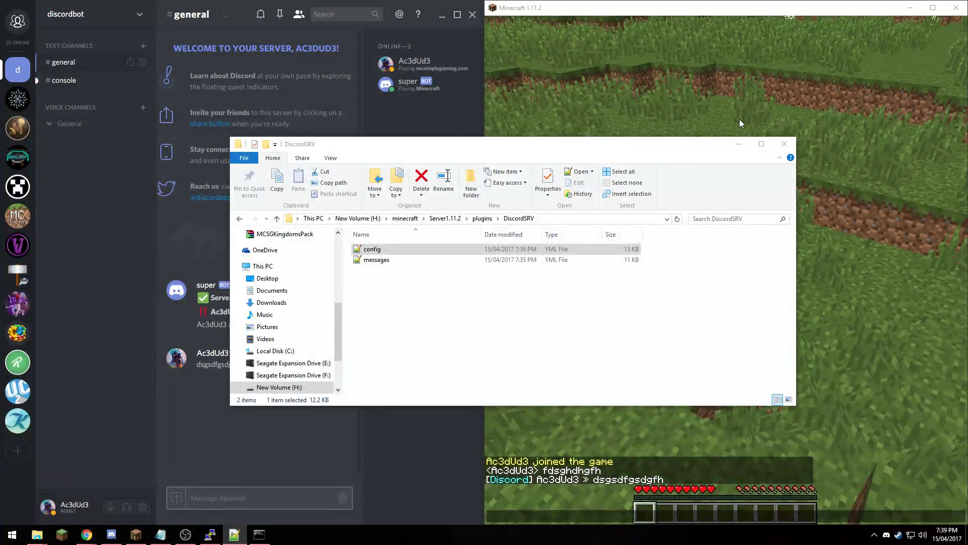
left_click(784, 144)
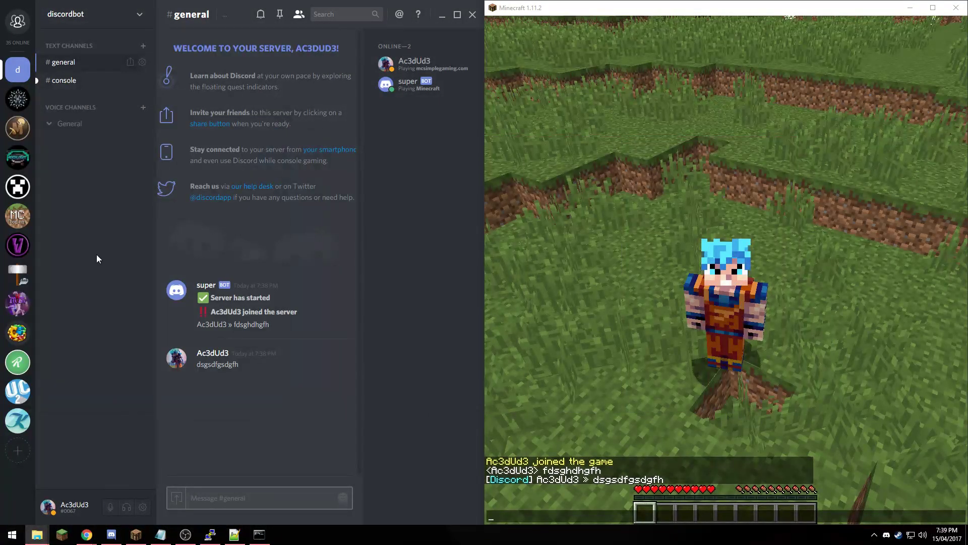
left_click(561, 215)
type("/discord")
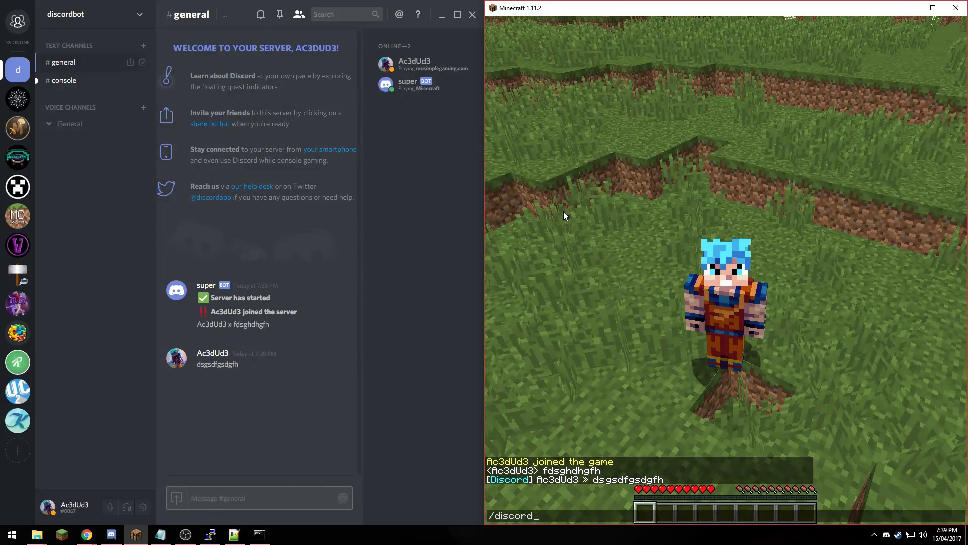
key("Return")
key("t")
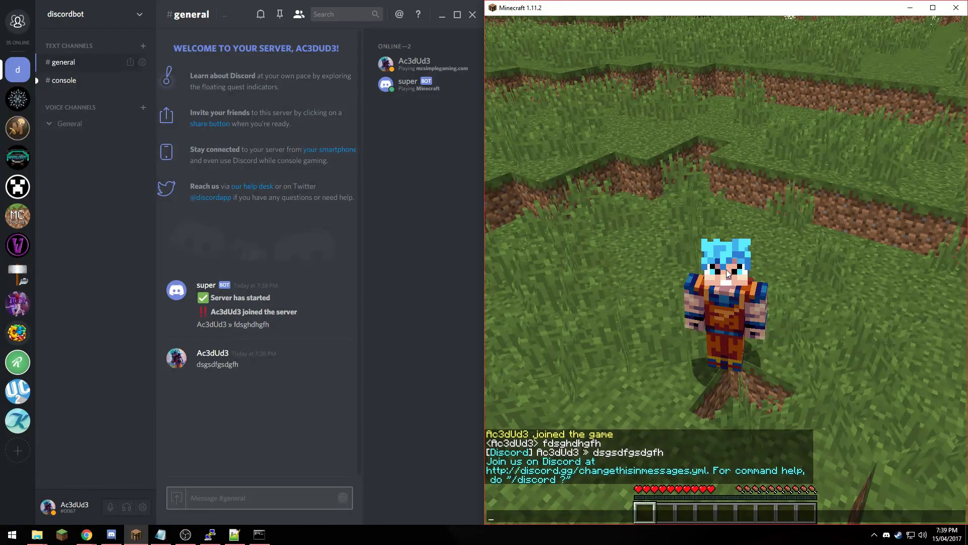
- Run op with the player's username in the server console to grant operator status
left_click(258, 534)
left_click(633, 220)
key("Escape")
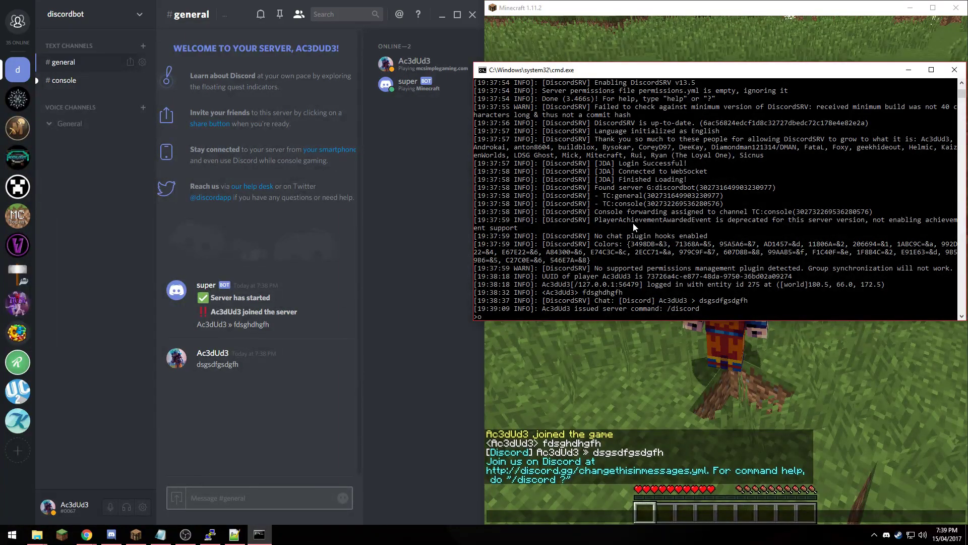
type("op a")
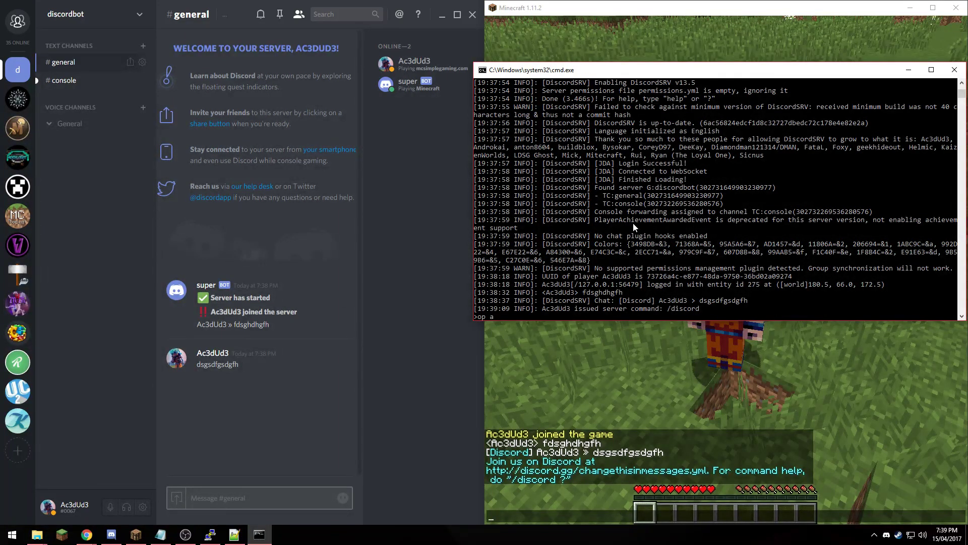
key("BackSpace")
type("A")
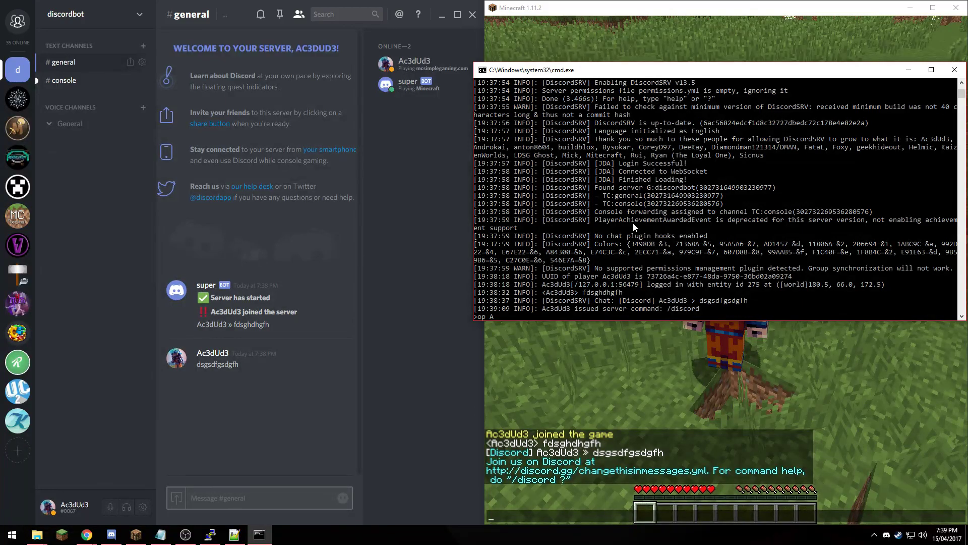
type("c3dUd3")
key("Return")
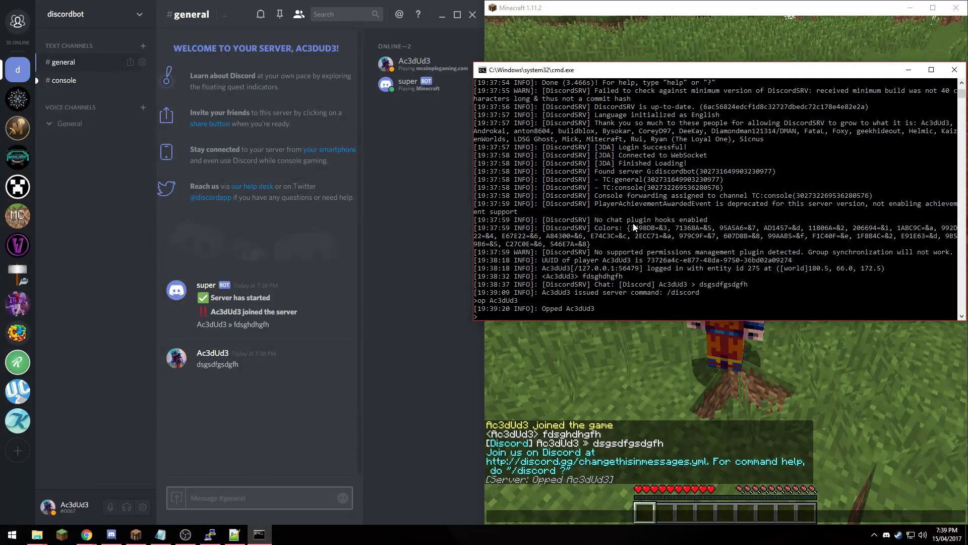
left_click_drag(839, 70, 113, 176)
left_click(184, 174)
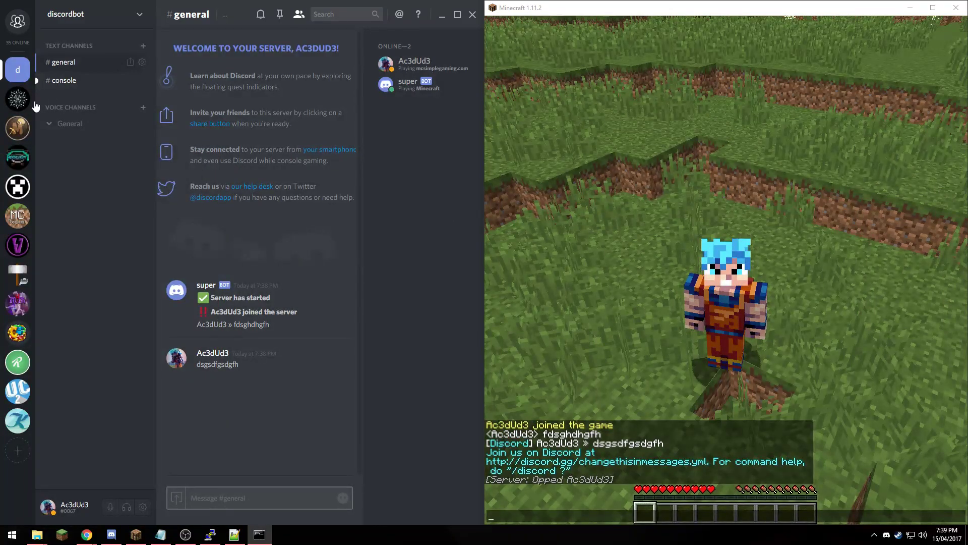
- Check the relayed log in #console, then return to #general
left_click(87, 80)
left_click(88, 68)
left_click(577, 222)
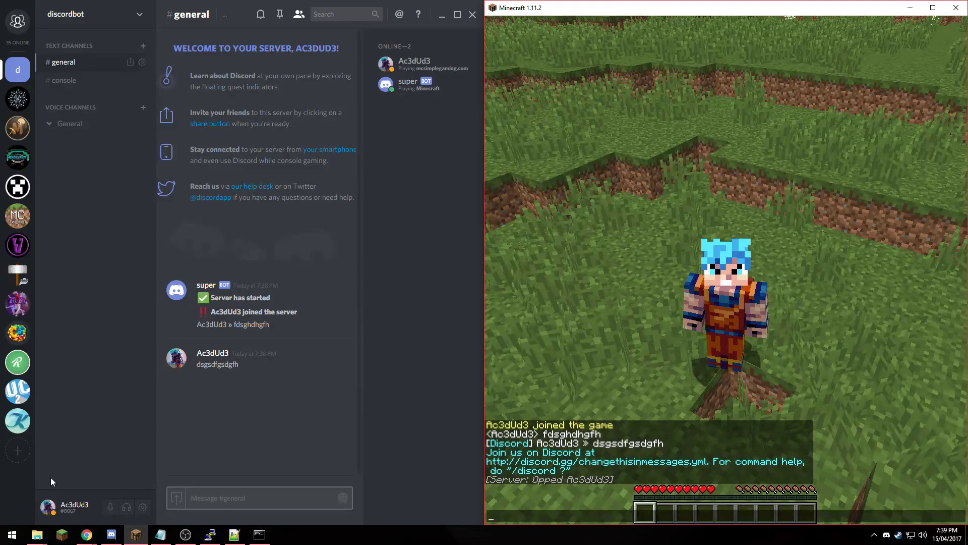
mouse_move(103, 541)
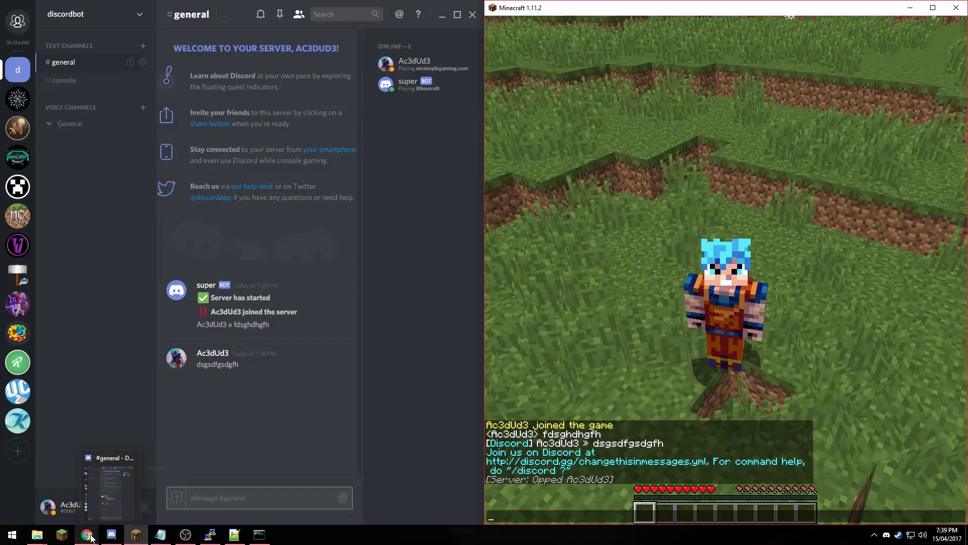
left_click(56, 492)
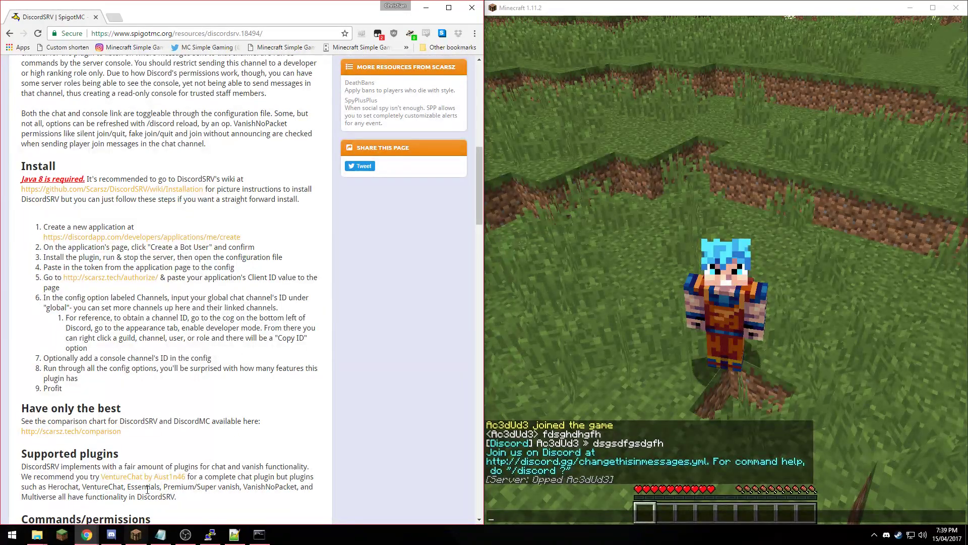
left_click(108, 536)
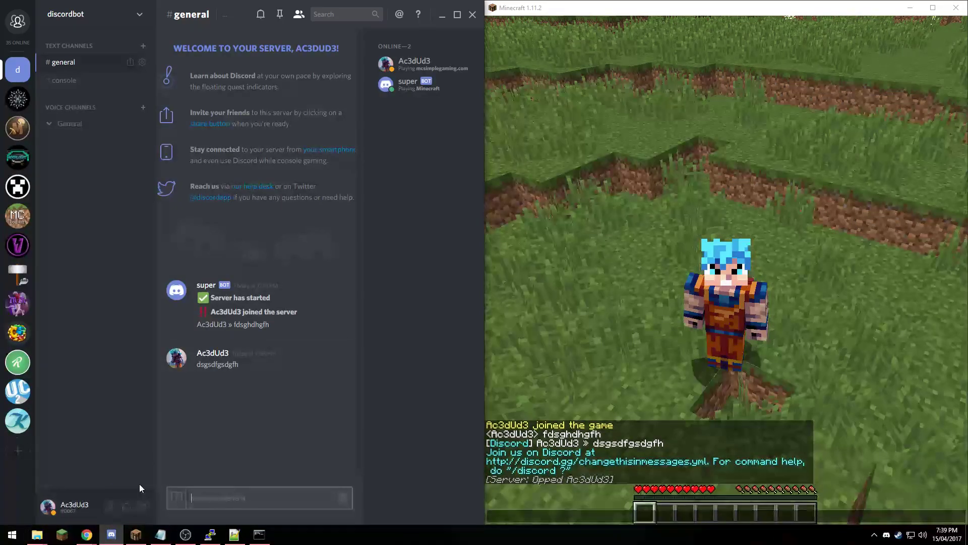
- Open the fueled by pizza server's #general and scroll through its member list
left_click(18, 187)
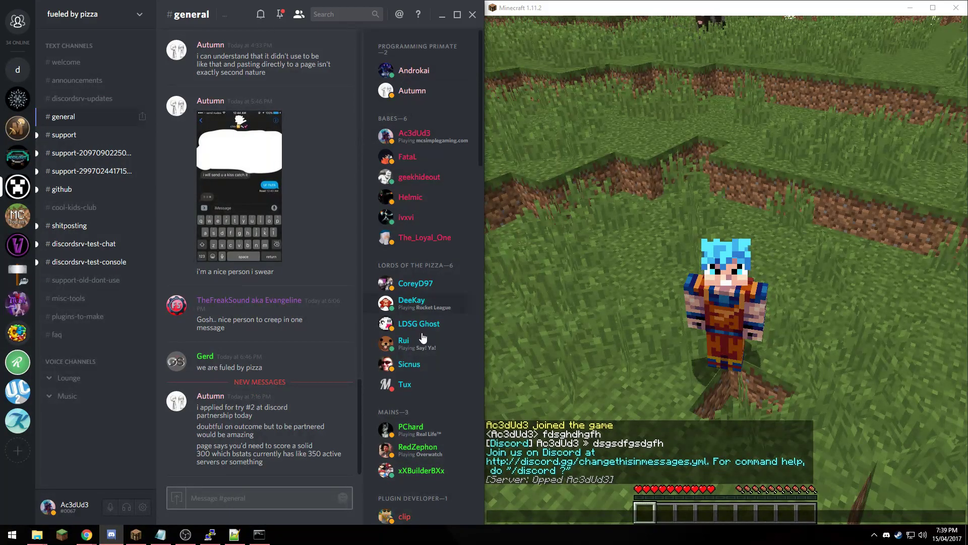
scroll(427, 347, "down", 4)
scroll(423, 374, "down", 4)
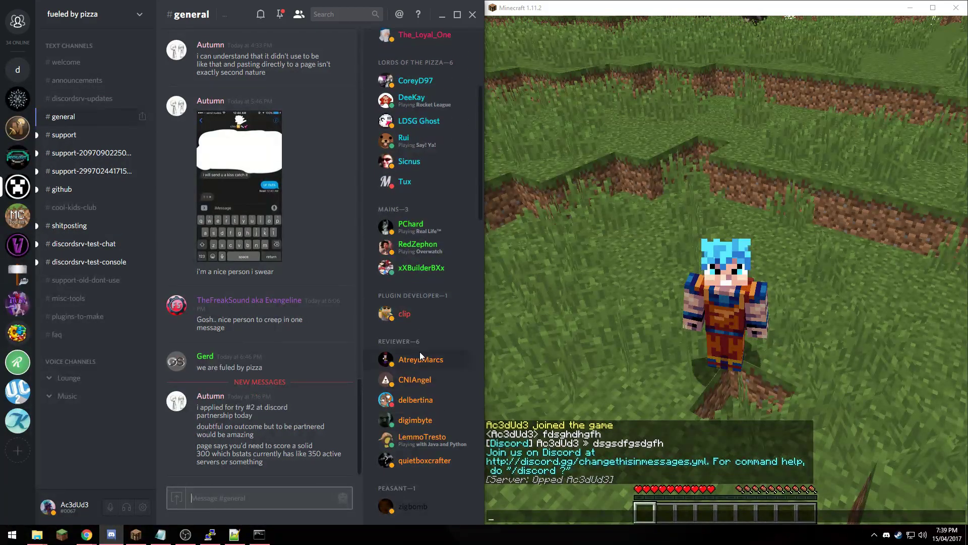
scroll(423, 374, "up", 8)
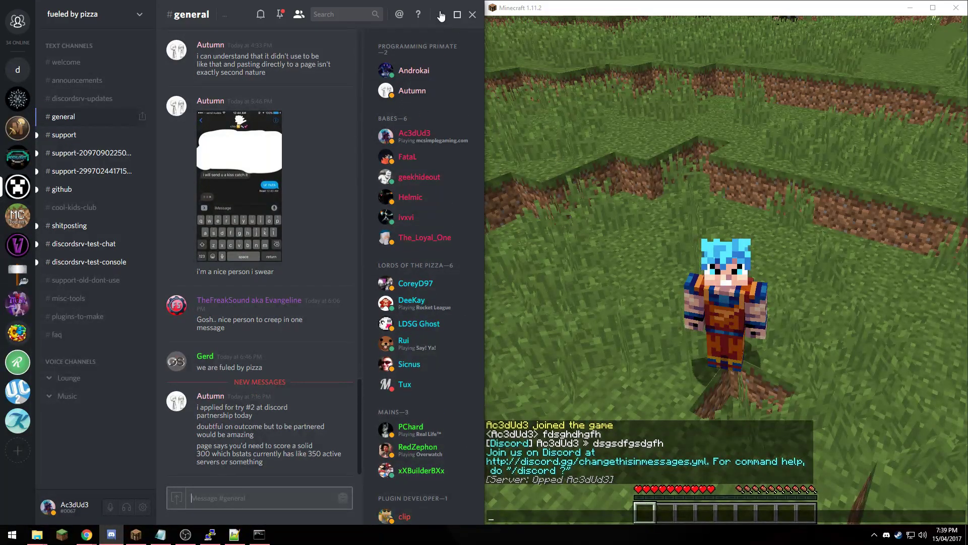
- Minimize Discord and scroll the DiscordSRV 13.5 page down to the FAQ and back up
left_click(442, 15)
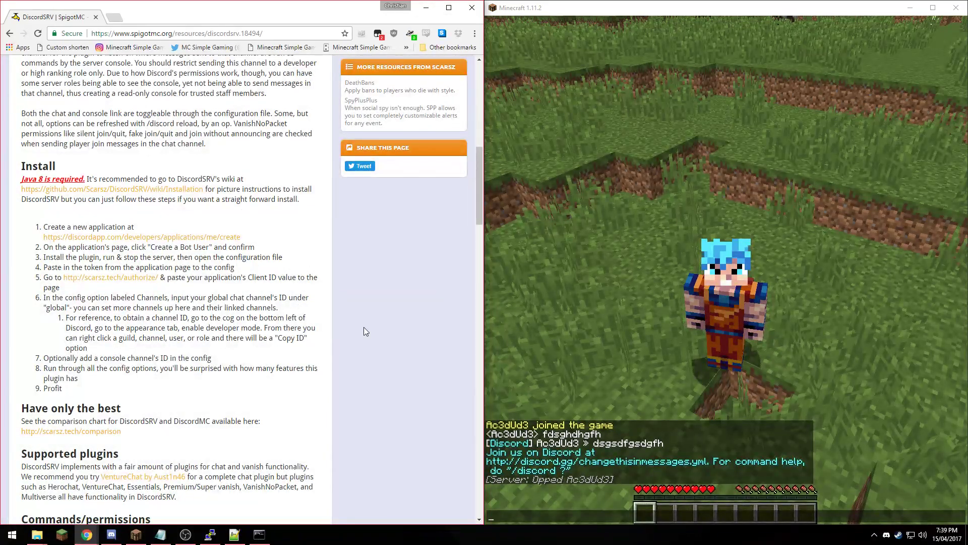
scroll(365, 330, "down", 10)
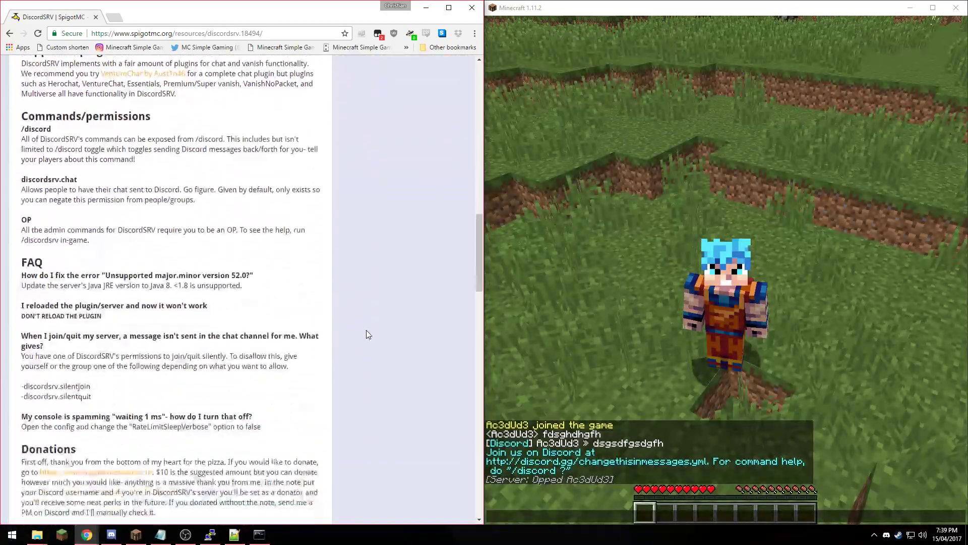
scroll(366, 330, "up", 15)
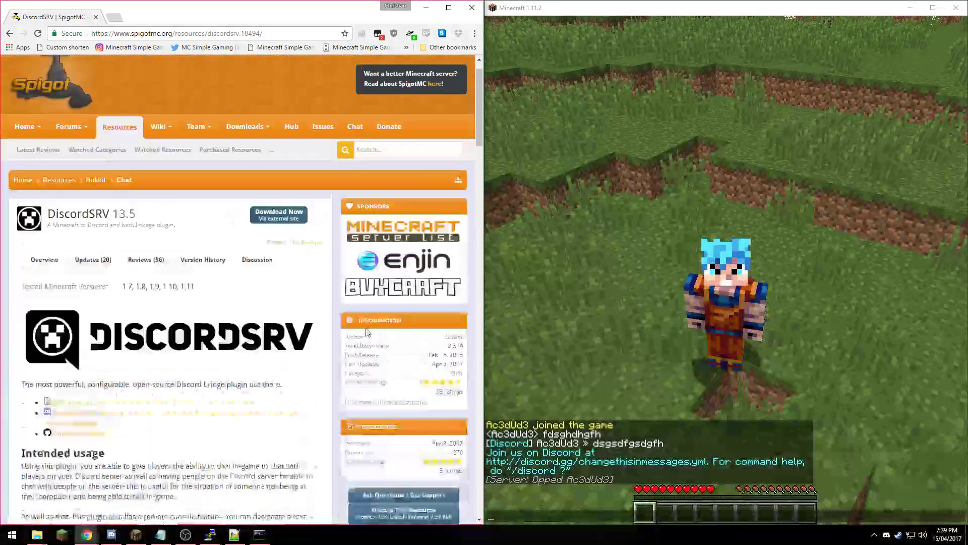
scroll(366, 332, "down", 9)
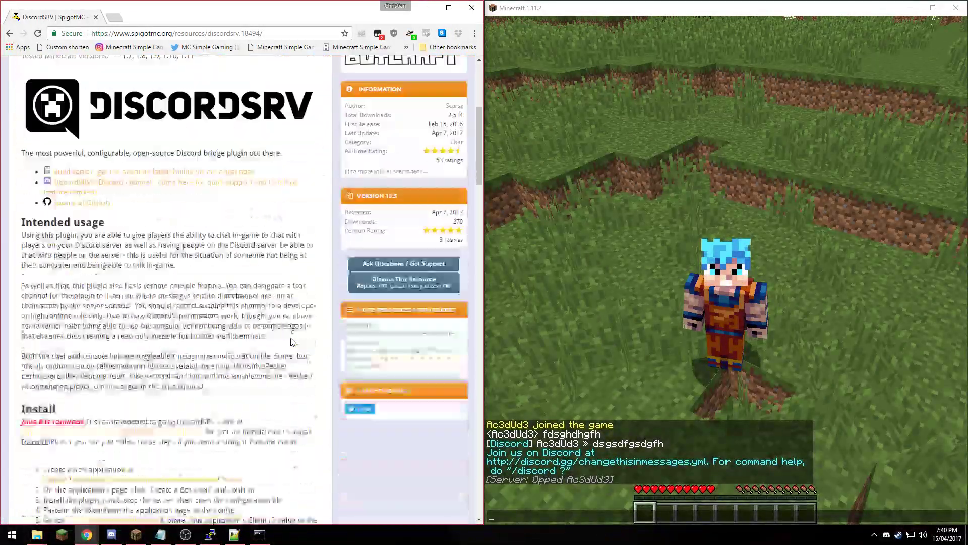
scroll(292, 342, "down", 2)
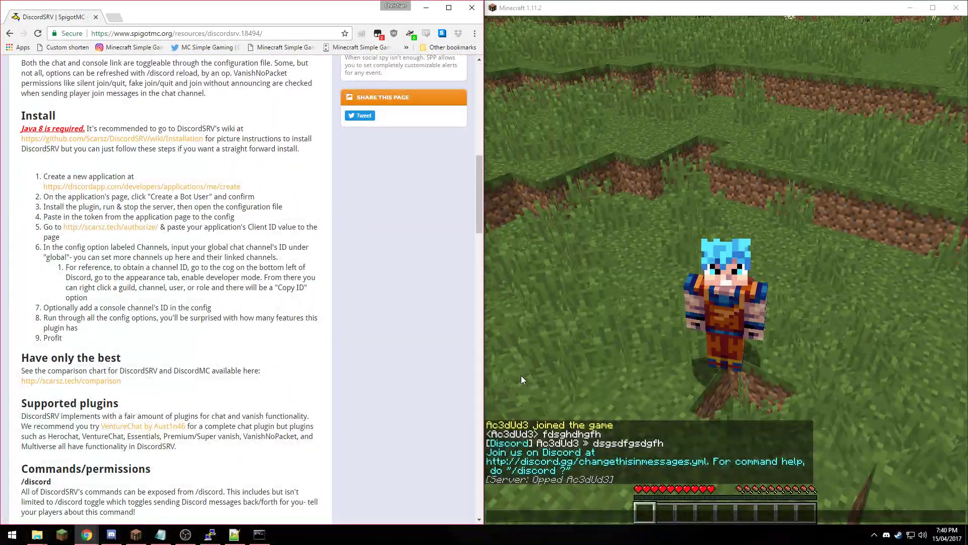
scroll(337, 314, "up", 9)
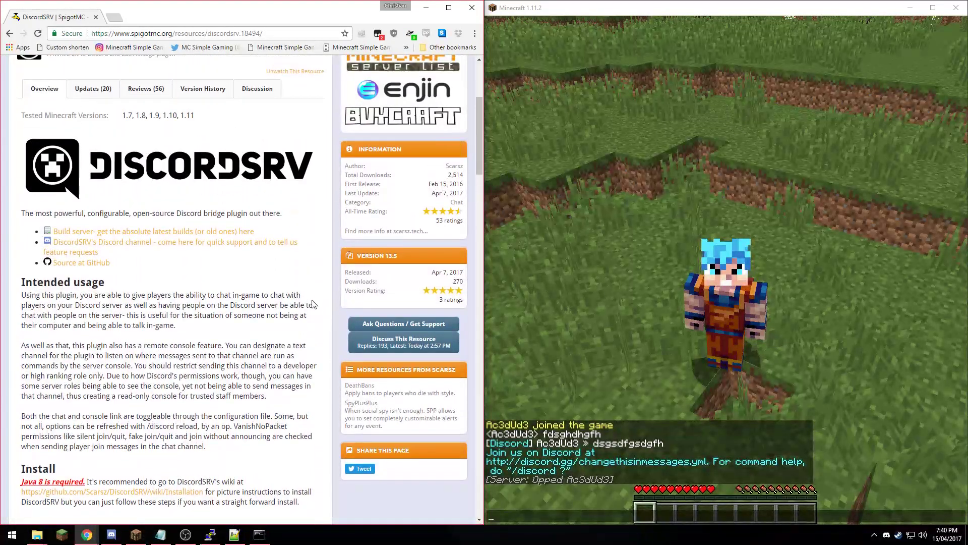
scroll(317, 303, "up", 2)
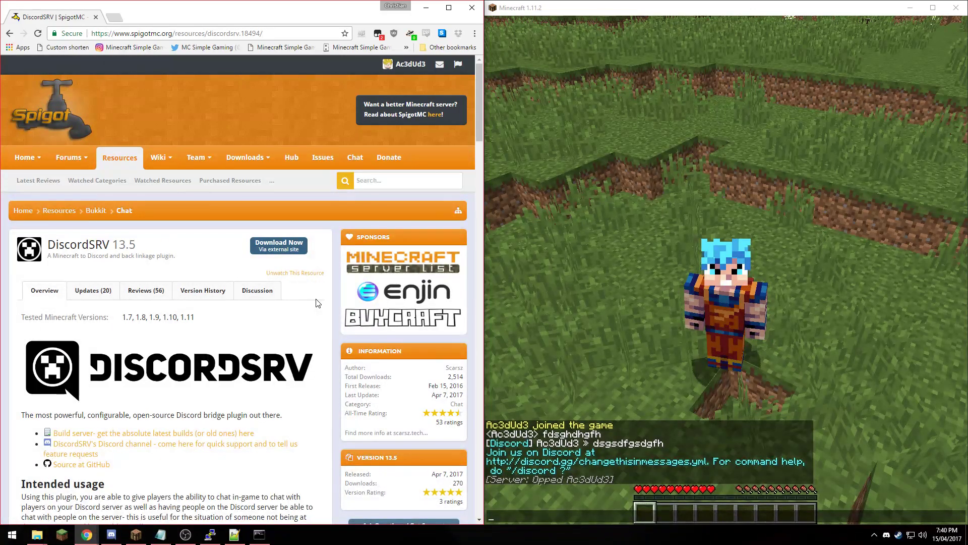
key("alt+Tab")
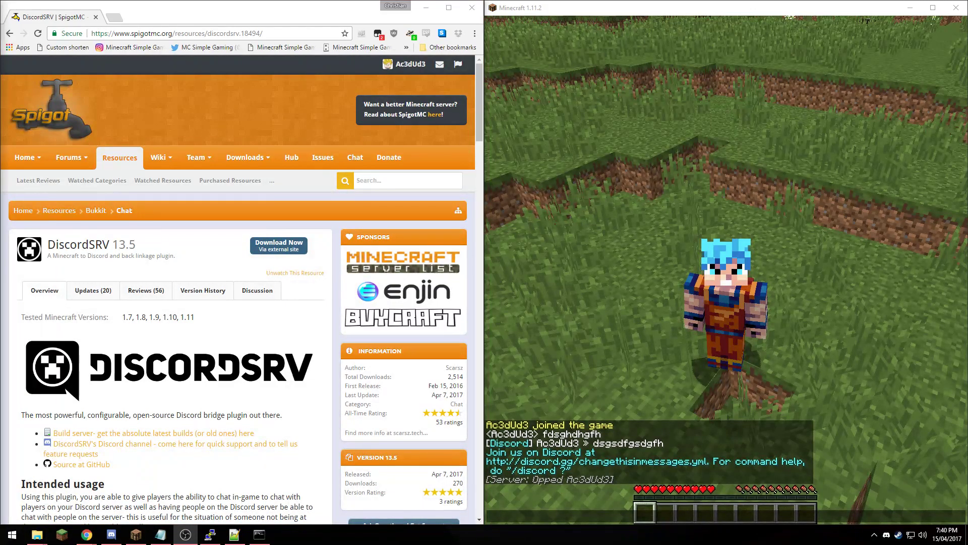